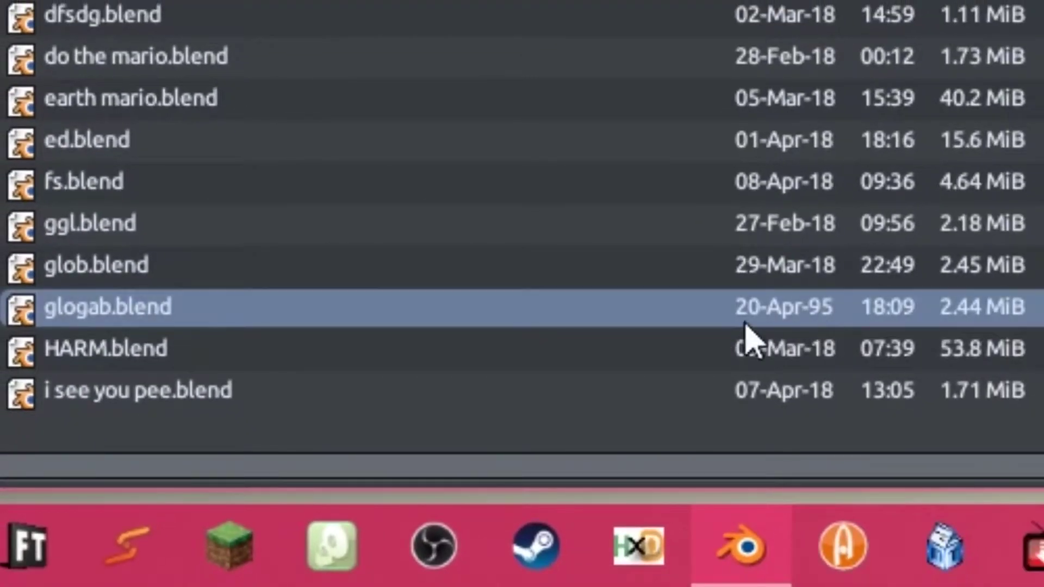
Step: Open glogab.blend and scrub forward through the animation from frame 0
double_click(87, 319)
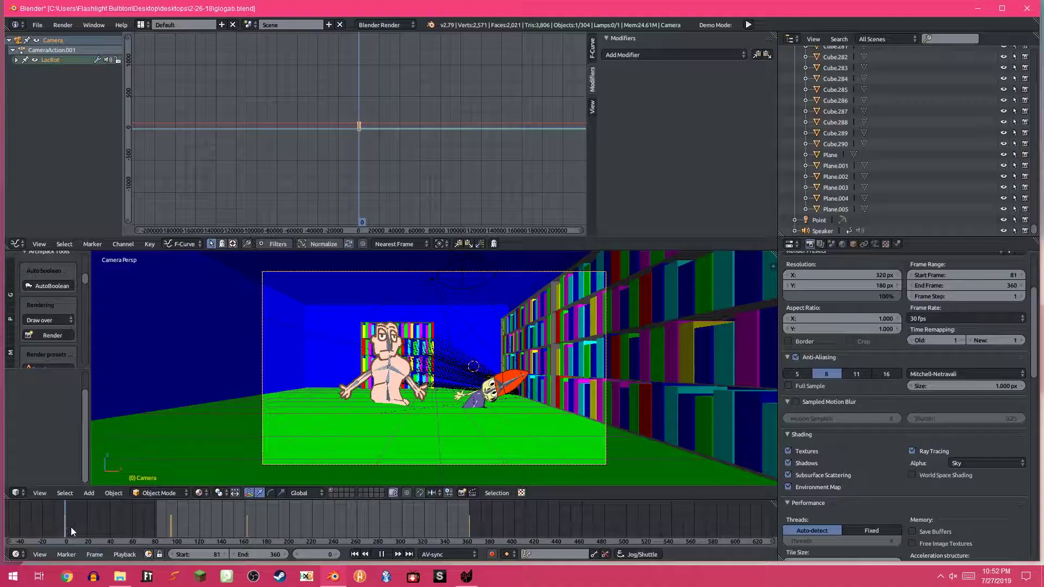
left_click_drag(71, 527, 246, 523)
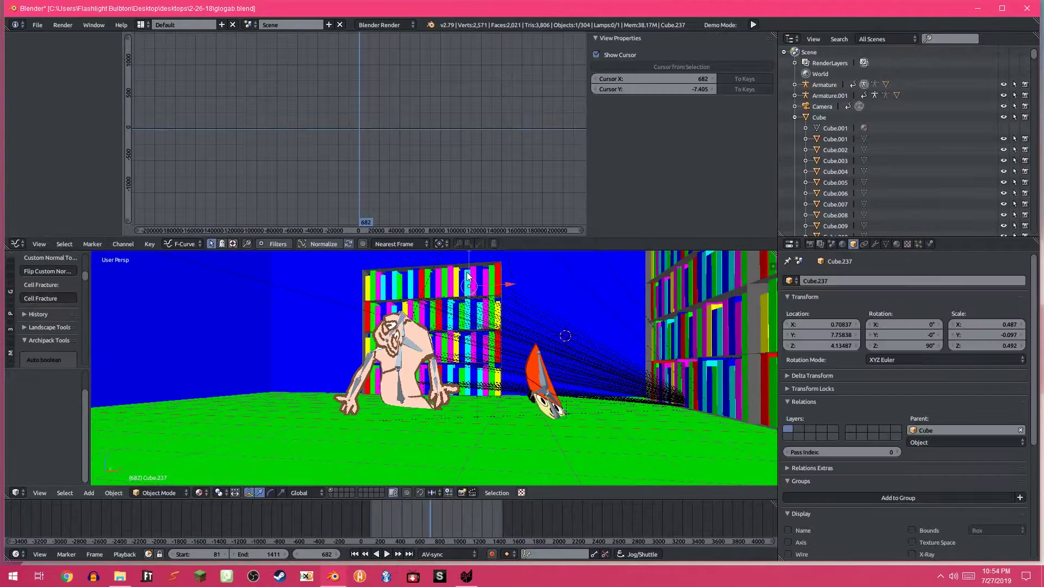
Step: Inspect the coloured books on the back bookcase up close, selecting several on the upper shelf one by one
key("KP_Decimal")
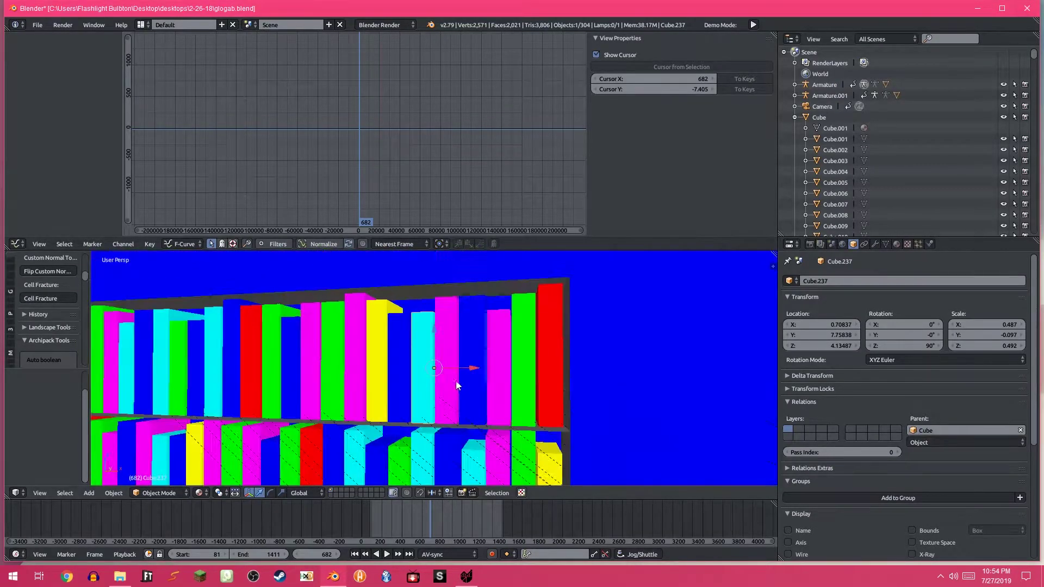
right_click(223, 319)
right_click(243, 328)
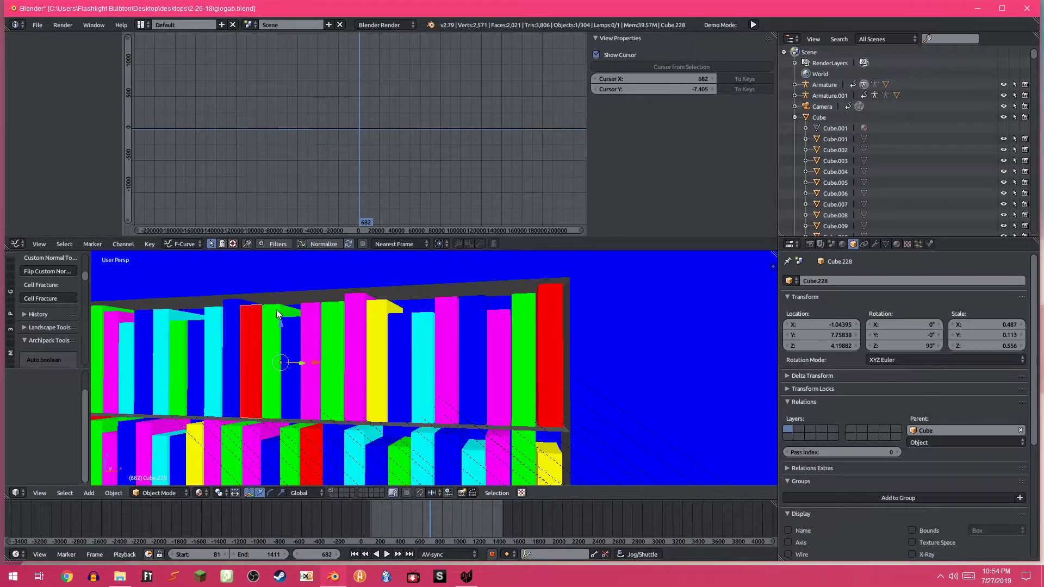
right_click(277, 311)
right_click(294, 333)
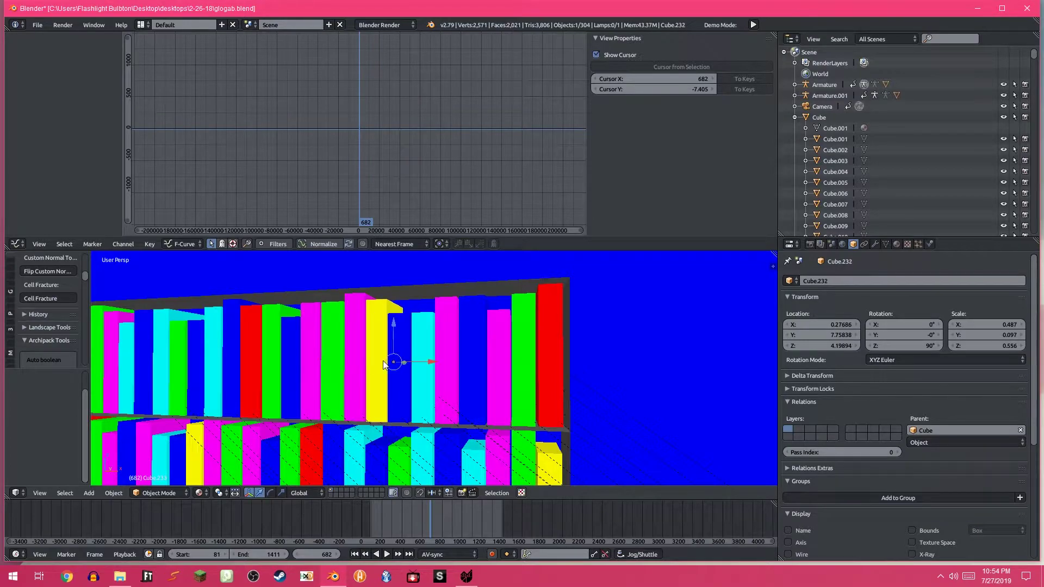
right_click(416, 364)
scroll(520, 312, "down", 5)
scroll(519, 312, "up", 3)
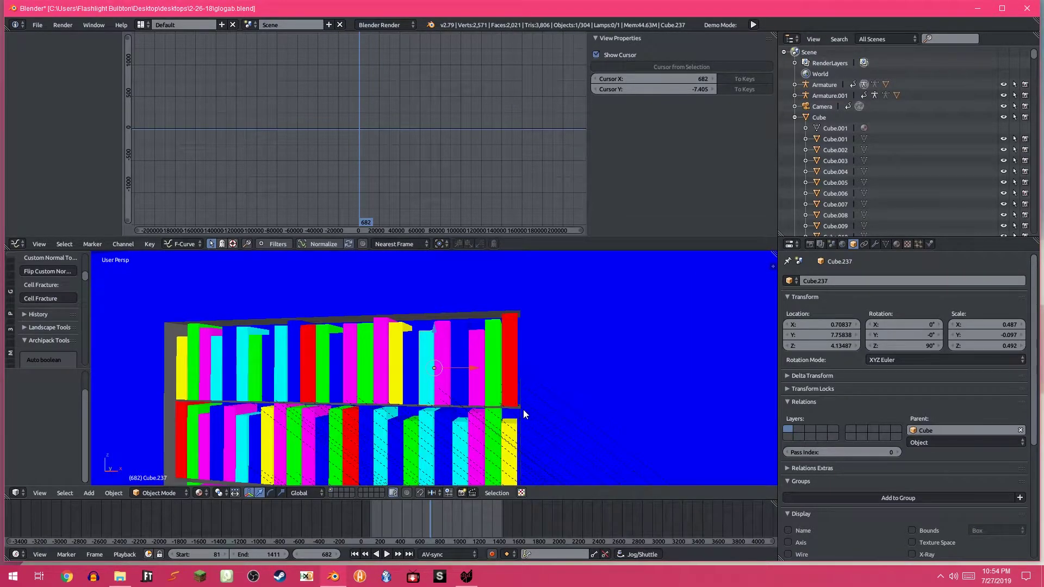
right_click(523, 410)
scroll(481, 393, "down", 7)
scroll(468, 404, "up", 3)
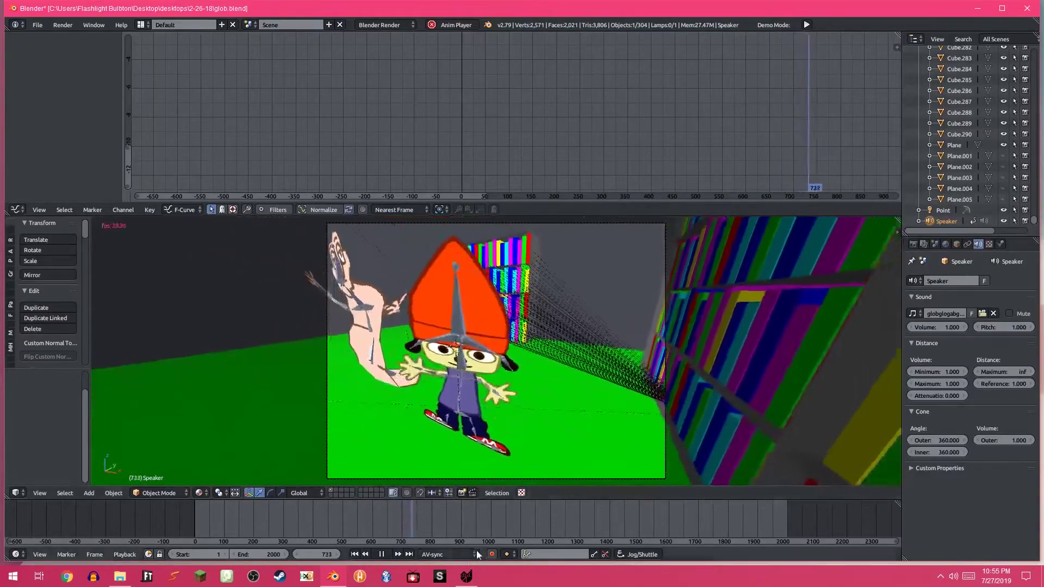
Step: Stop the animation playback and switch the pale character's armature to Pose Mode
left_click(381, 554)
right_click(384, 319)
key("ctrl+Tab")
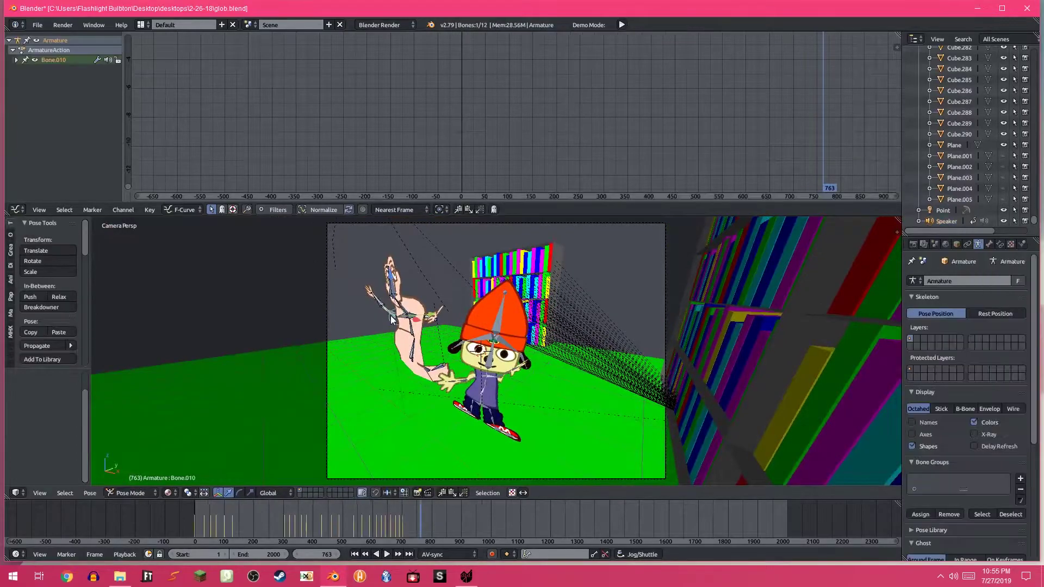
Step: Move to about frame 570 and expand Bone.010's animation channels to view its curves
left_click_drag(383, 521, 361, 517)
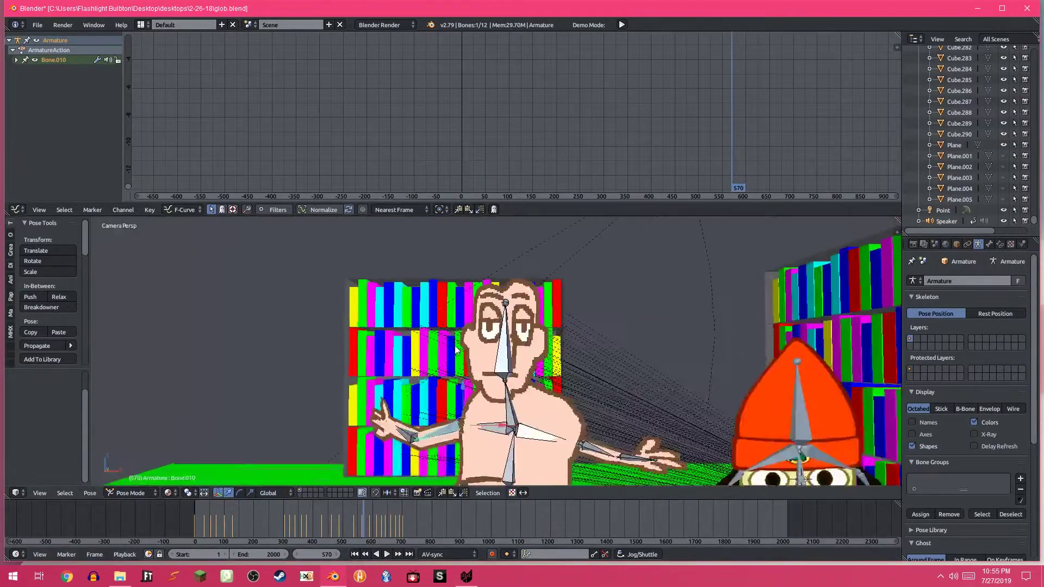
left_click(17, 61)
scroll(507, 164, "down", 15)
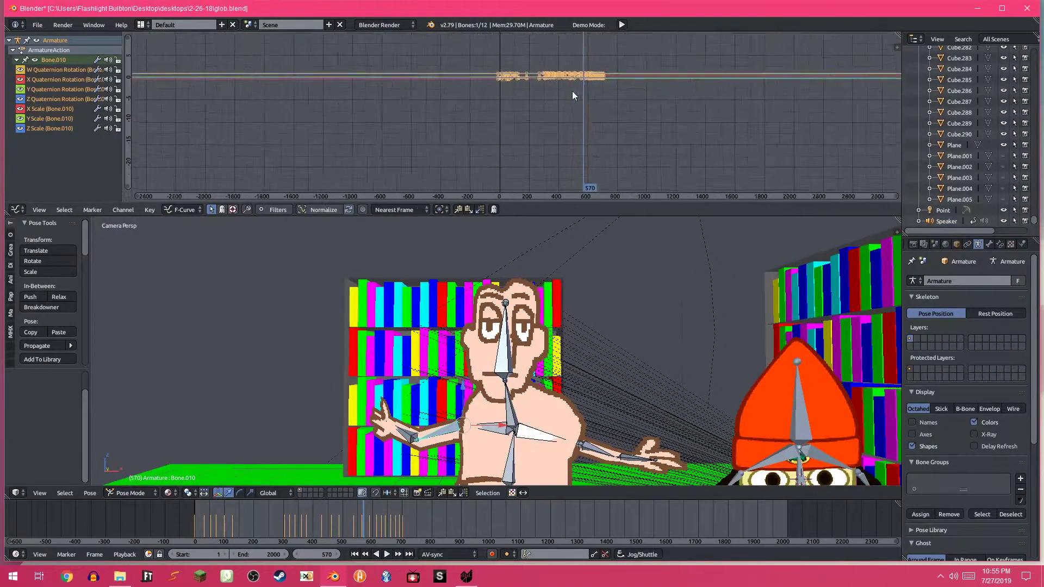
Step: Try to move Bone.010's keyframes in the graph, undo the move, and bring all its curves into view
left_click(584, 76)
scroll(610, 77, "up", 9)
key("g")
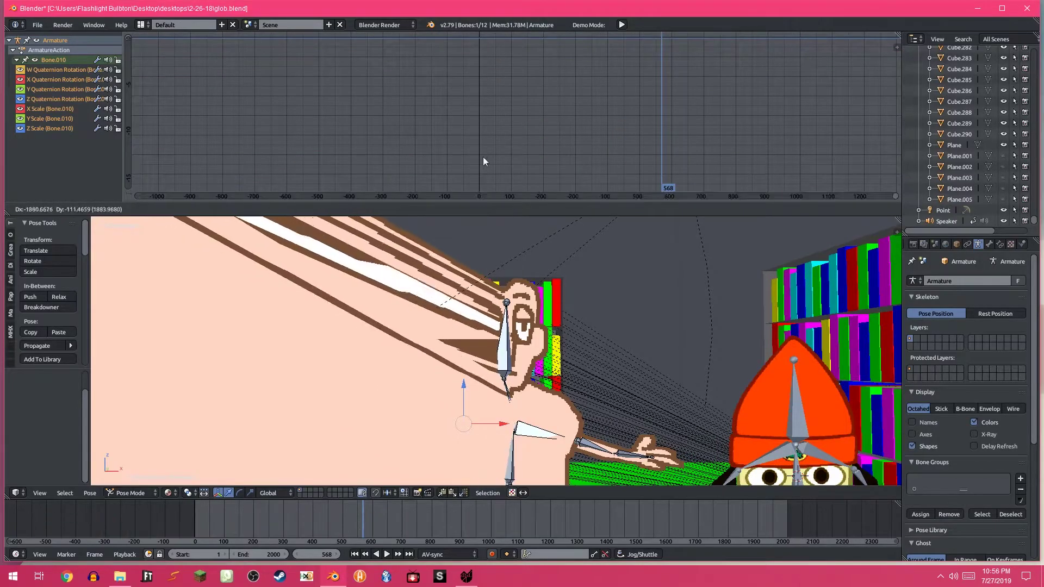
left_click(744, 66)
key("ctrl+z")
key("Home")
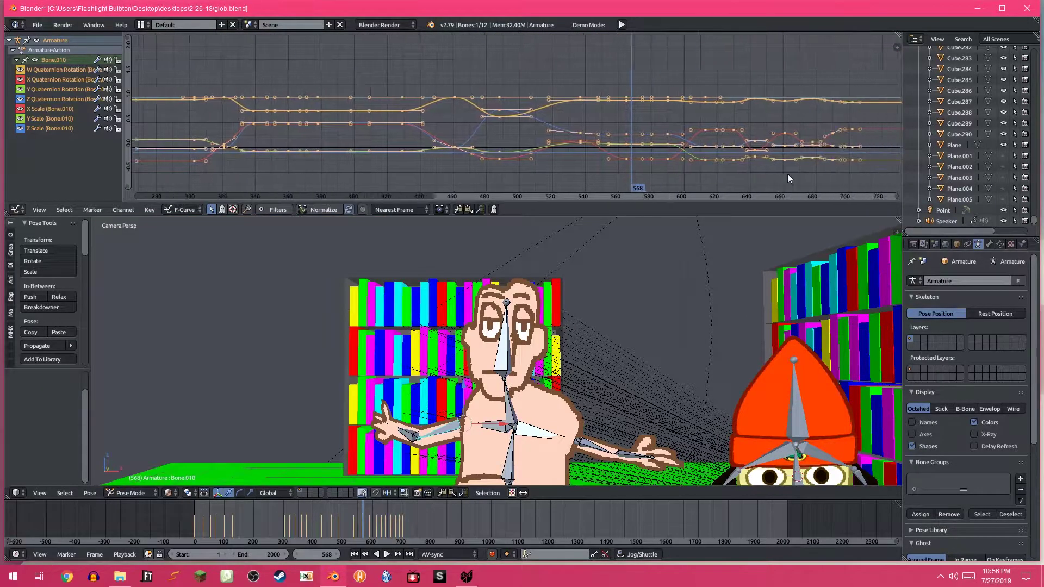
right_click(701, 102)
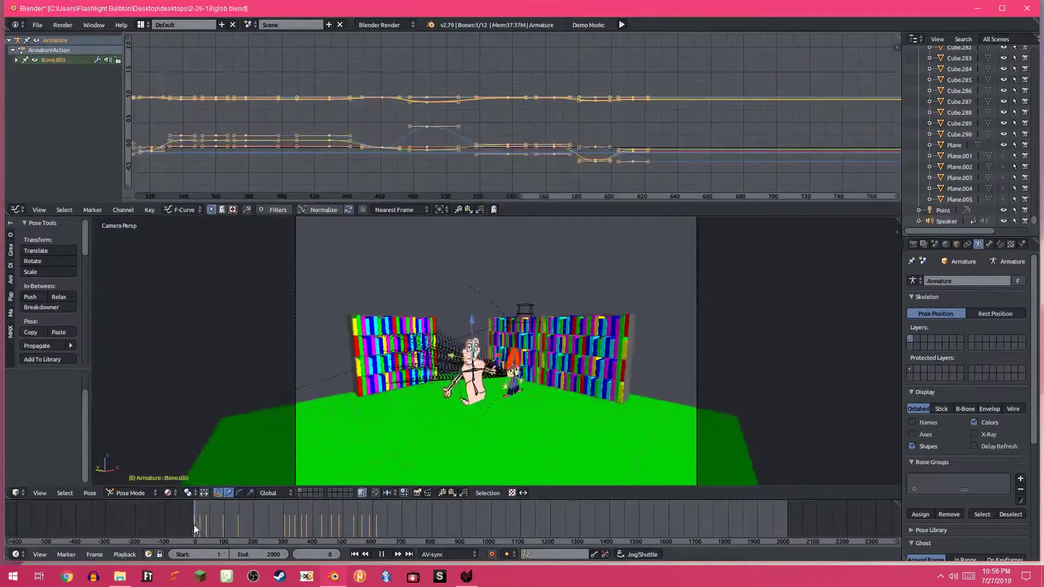
Step: Render a still image of frame 270 and examine the pixelated bookshelf up close
left_click_drag(194, 525, 274, 524)
left_click(62, 25)
left_click(90, 39)
scroll(442, 361, "up", 7)
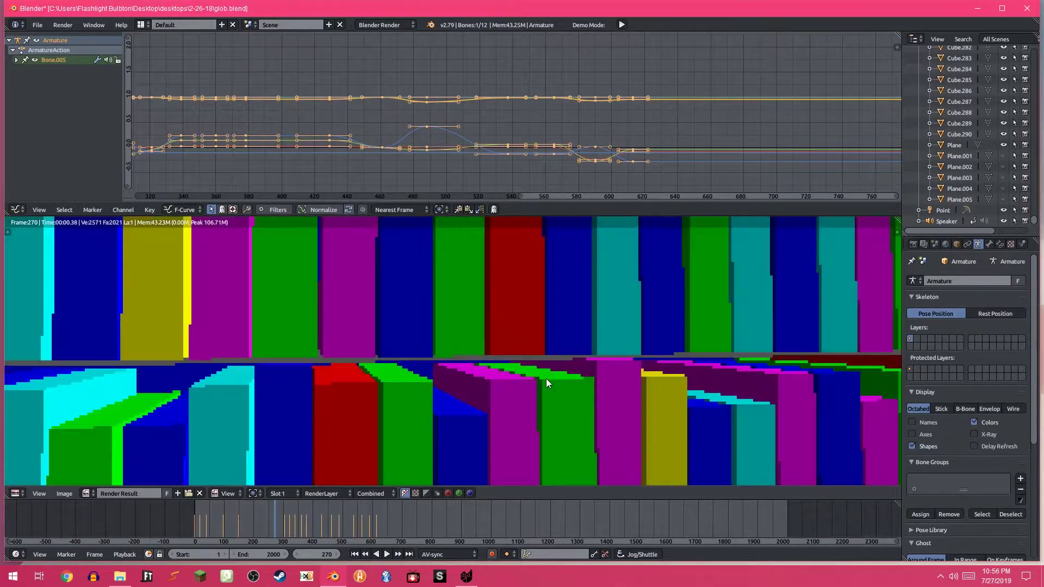
scroll(594, 379, "down", 4)
Step: Review the scene's render settings for resolution, frame rate and anti-aliasing, and return to the 3D view
left_click(913, 245)
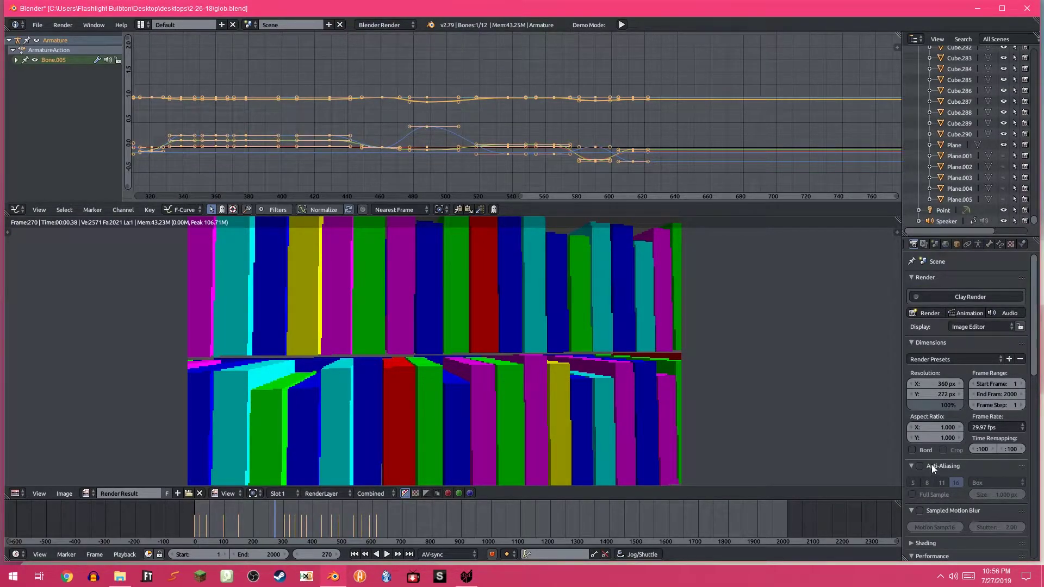
scroll(931, 465, "down", 1)
scroll(851, 416, "down", 4)
scroll(852, 407, "up", 2)
key("shift+F5")
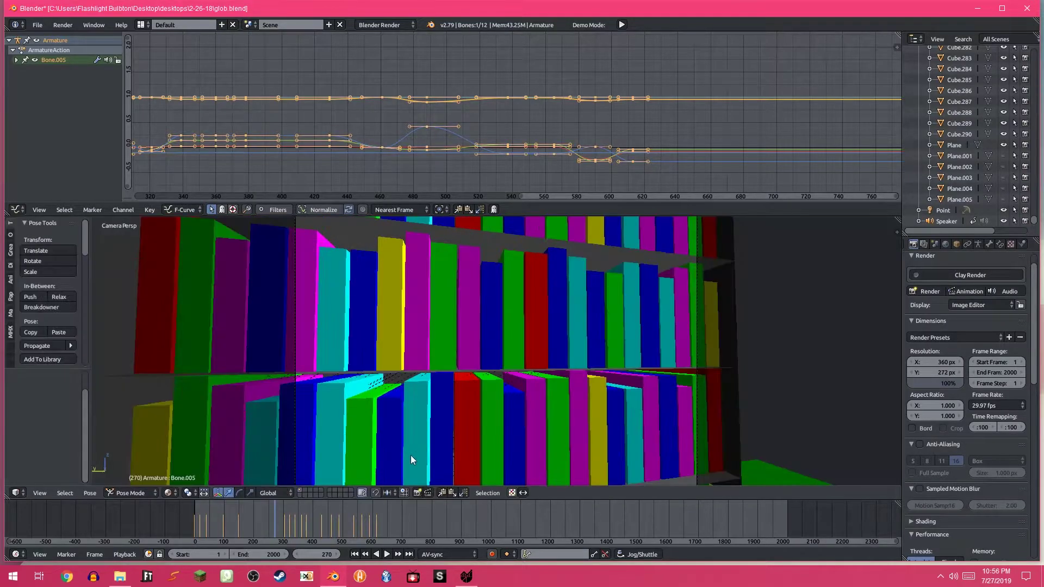
Step: Render a still image of frame 384, examine the pale character's pixelated face up close, and close the render
mouse_move(307, 515)
left_mouse_down()
mouse_move(359, 507)
mouse_move(303, 515)
left_mouse_up()
key("F12")
scroll(473, 366, "up", 2)
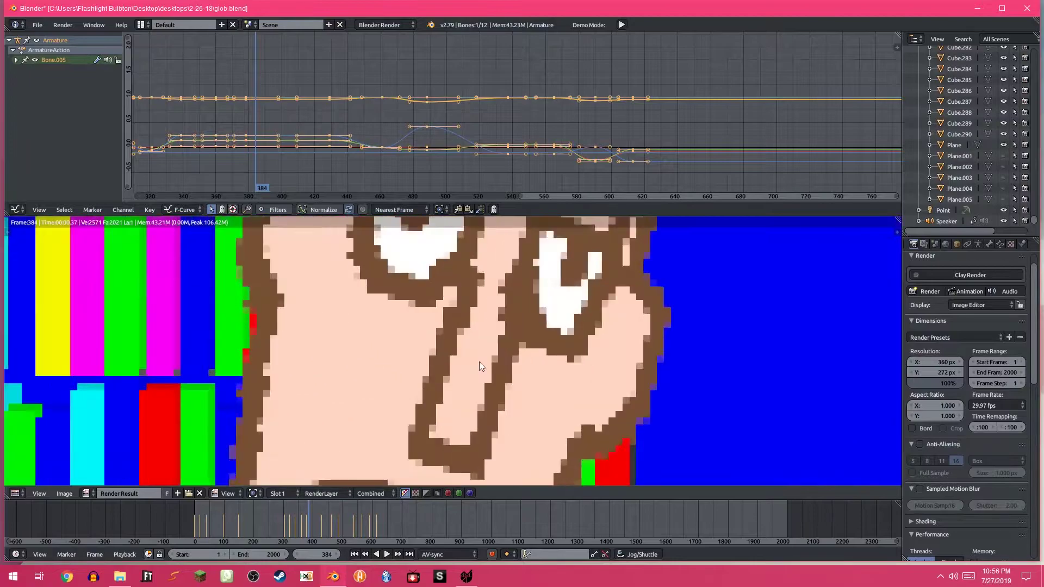
scroll(489, 370, "down", 10)
scroll(531, 387, "up", 8)
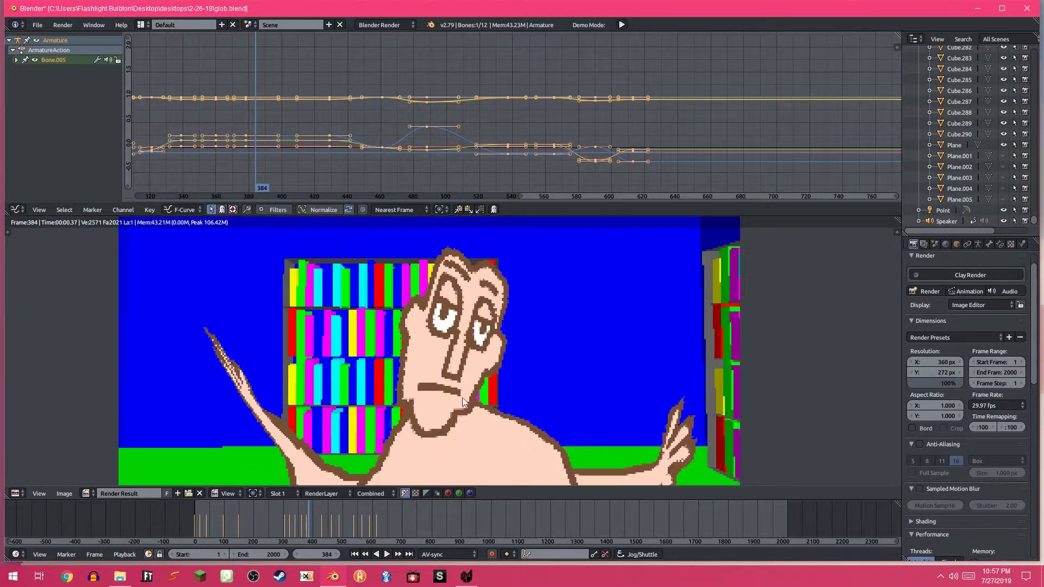
scroll(481, 354, "up", 4)
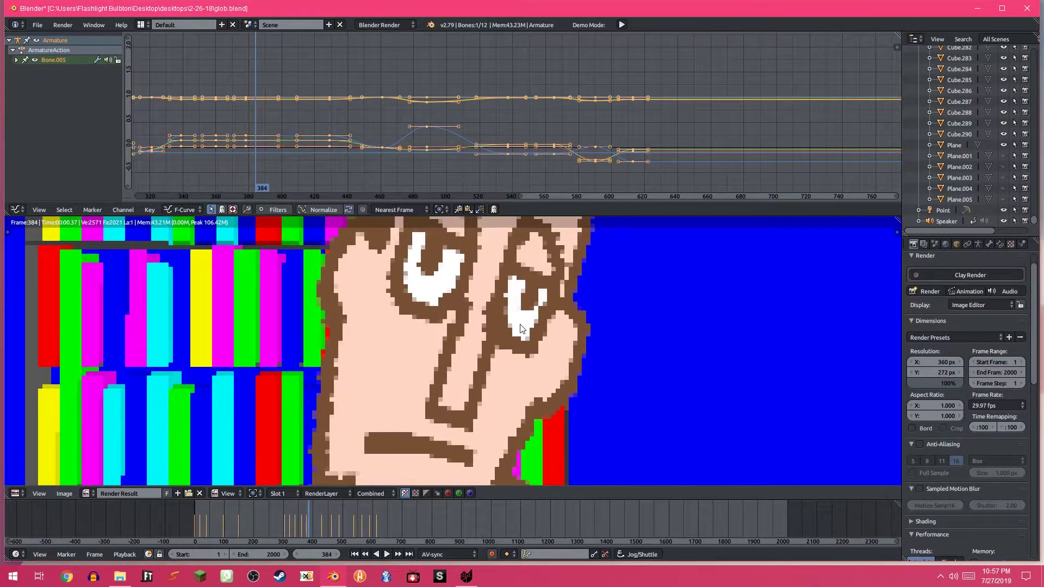
scroll(545, 296, "down", 4)
key("Escape")
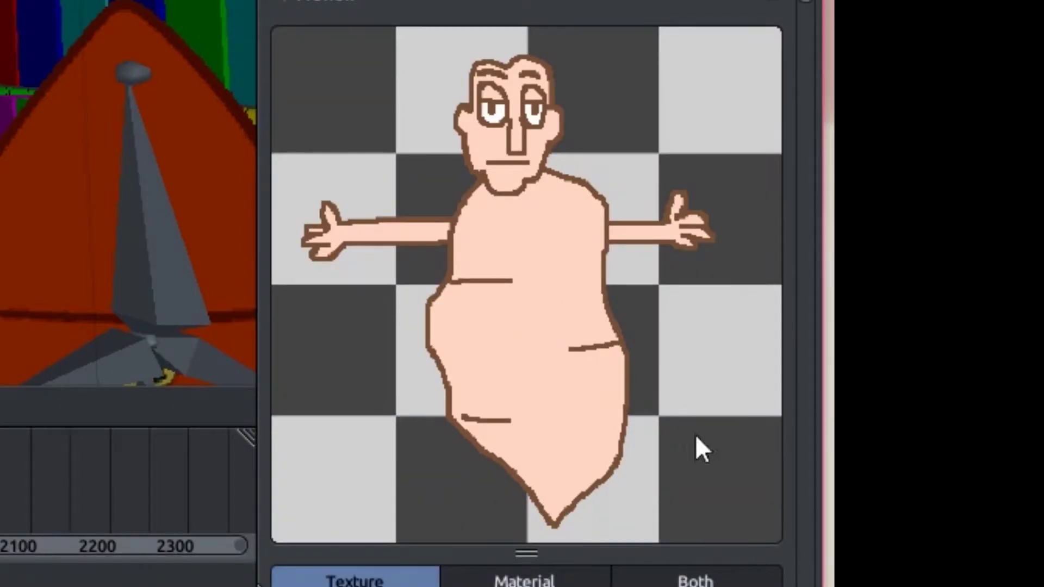
Step: Examine the glob.png texture's image and sampling settings and the glob mesh in Edit Mode, and return to Object Mode
scroll(696, 435, "down", 15)
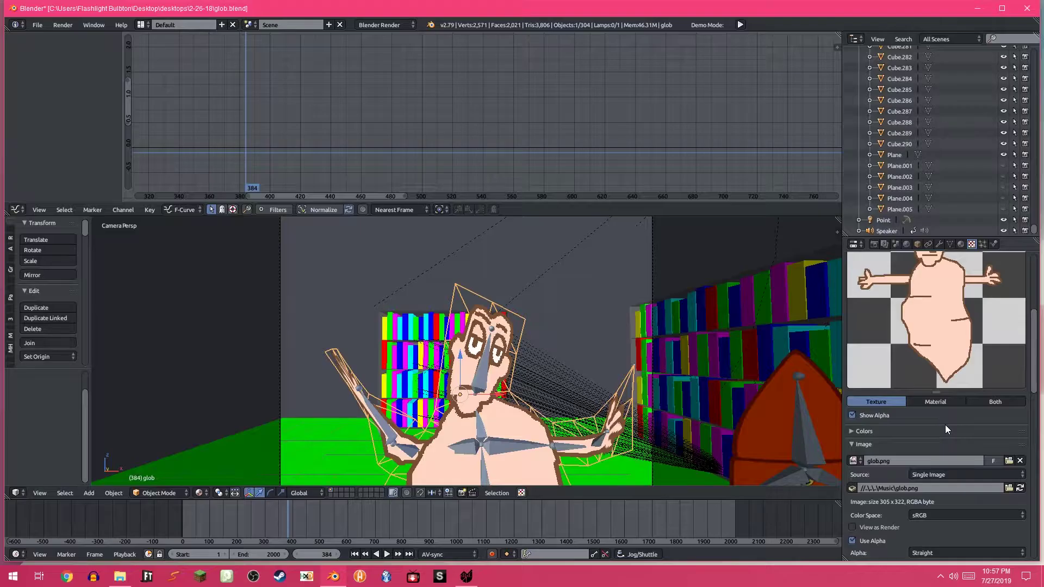
left_click(155, 493)
left_click(148, 469)
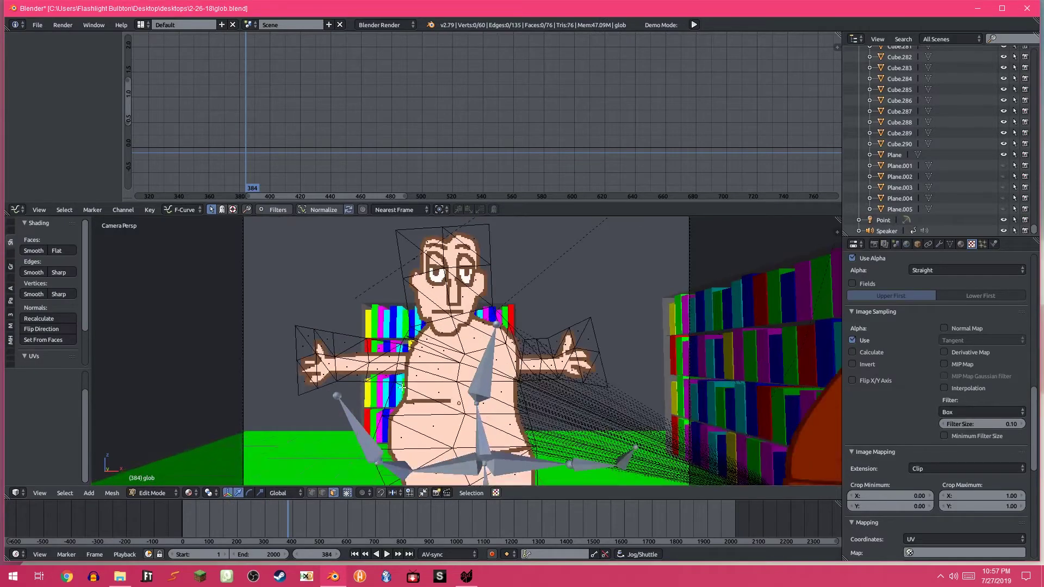
scroll(402, 387, "down", 2)
scroll(402, 387, "up", 3)
right_click(474, 336)
scroll(474, 337, "down", 4)
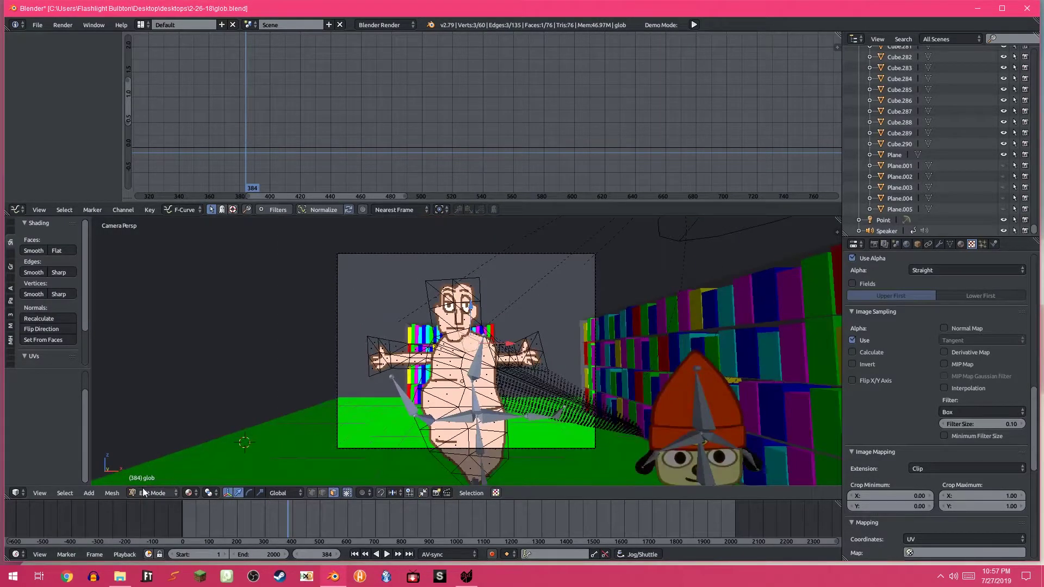
left_click(145, 493)
left_click(147, 481)
scroll(590, 443, "down", 2)
Step: Examine the pappa2 character's mesh in Edit Mode and return to Object Mode
right_click(564, 404)
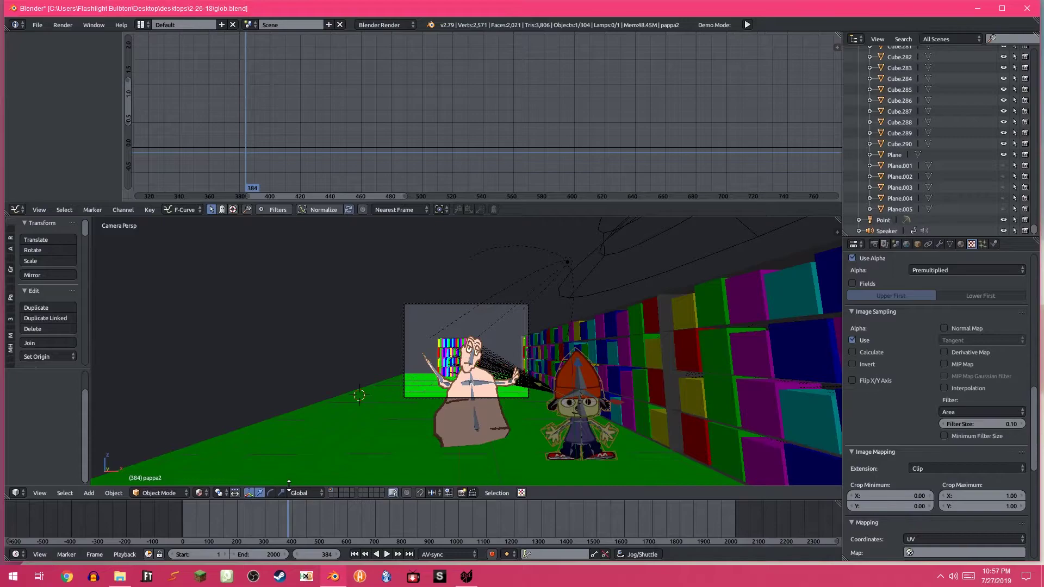
left_click(158, 493)
left_click(169, 468)
scroll(668, 422, "up", 4)
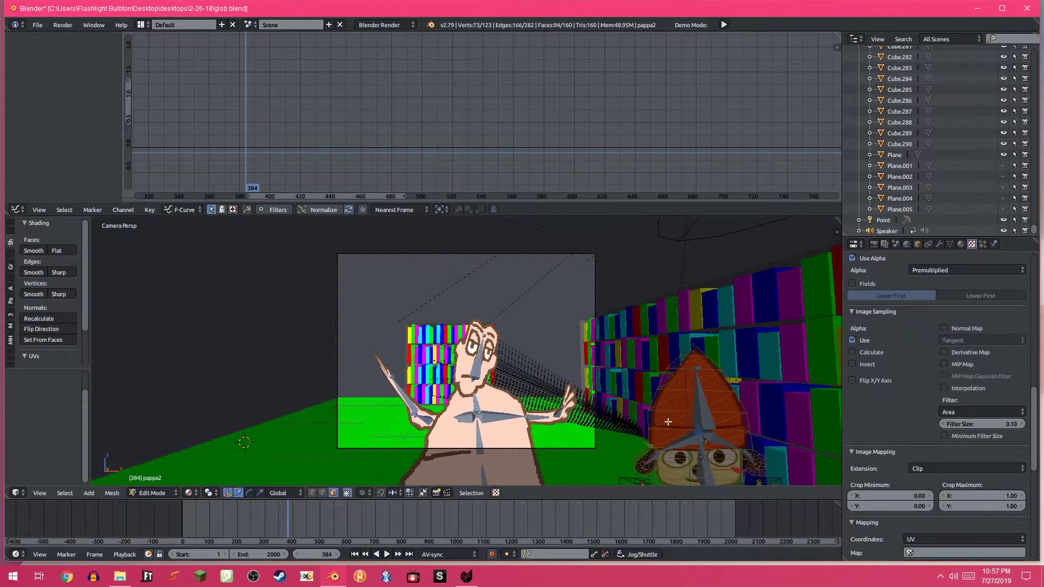
scroll(669, 421, "down", 2)
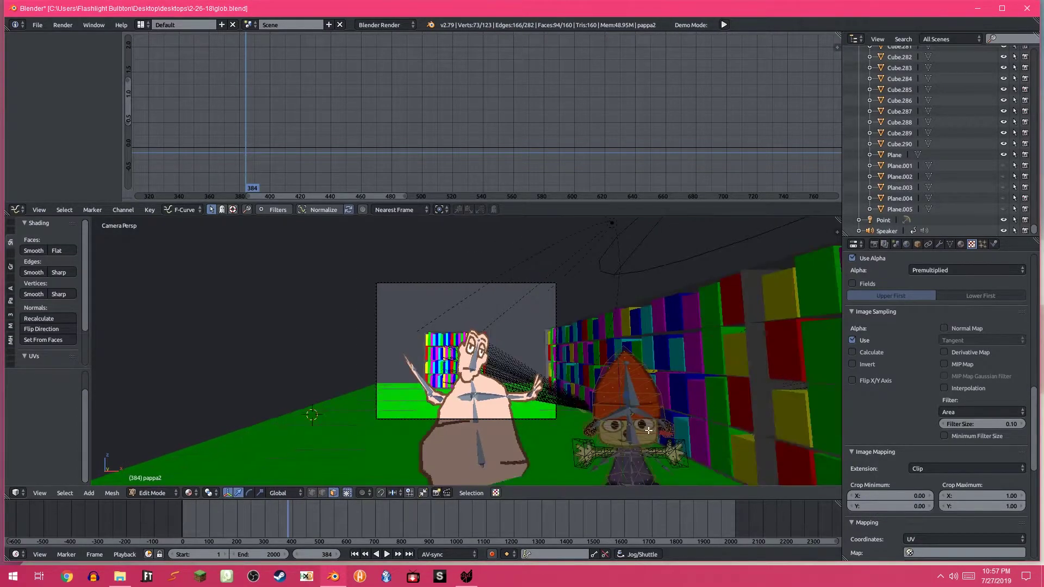
left_click(172, 493)
left_click(172, 480)
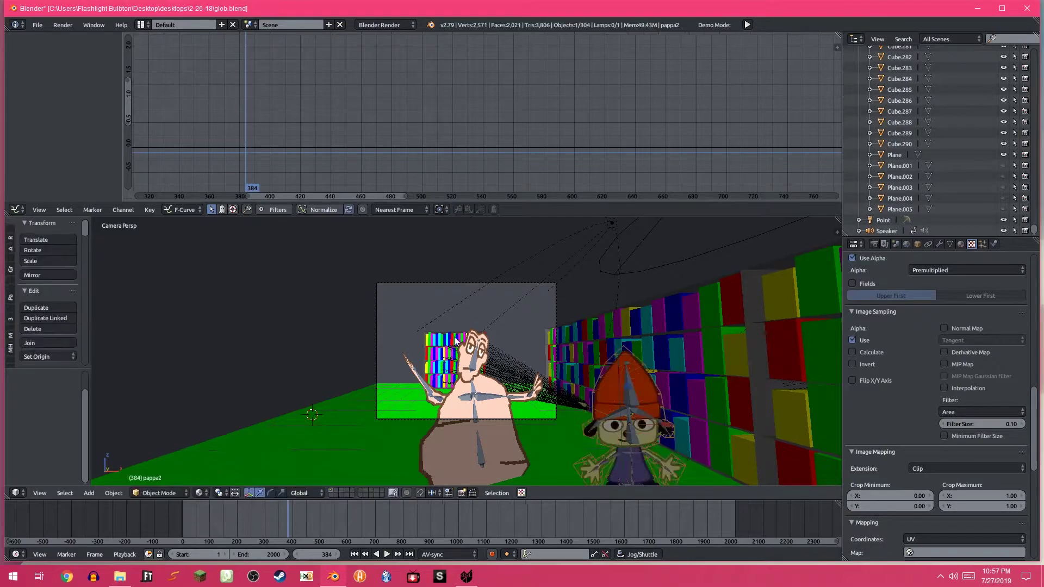
Step: Select the pale character's armature again and switch it to Pose Mode
right_click(471, 372)
key("ctrl+Tab")
scroll(469, 368, "up", 6)
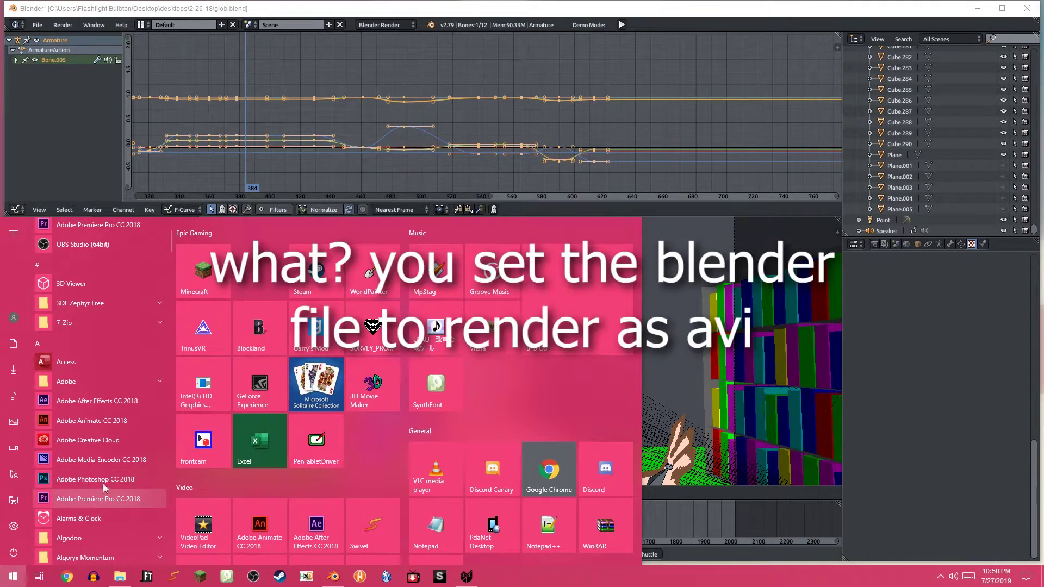
Step: Find and launch VirtualDub, and move its window over the middle of the scene
type("virtualdub")
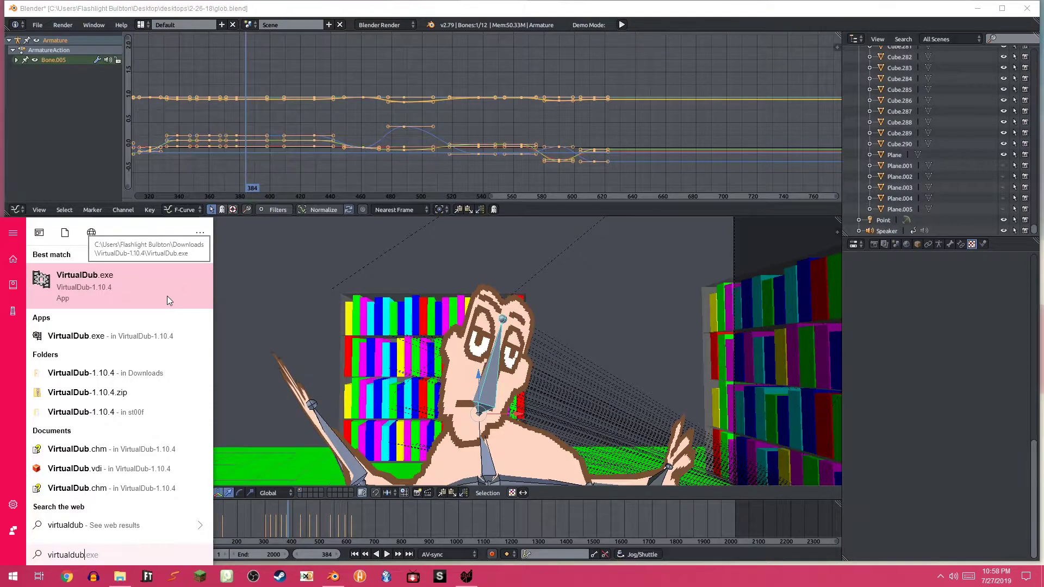
left_click(167, 297)
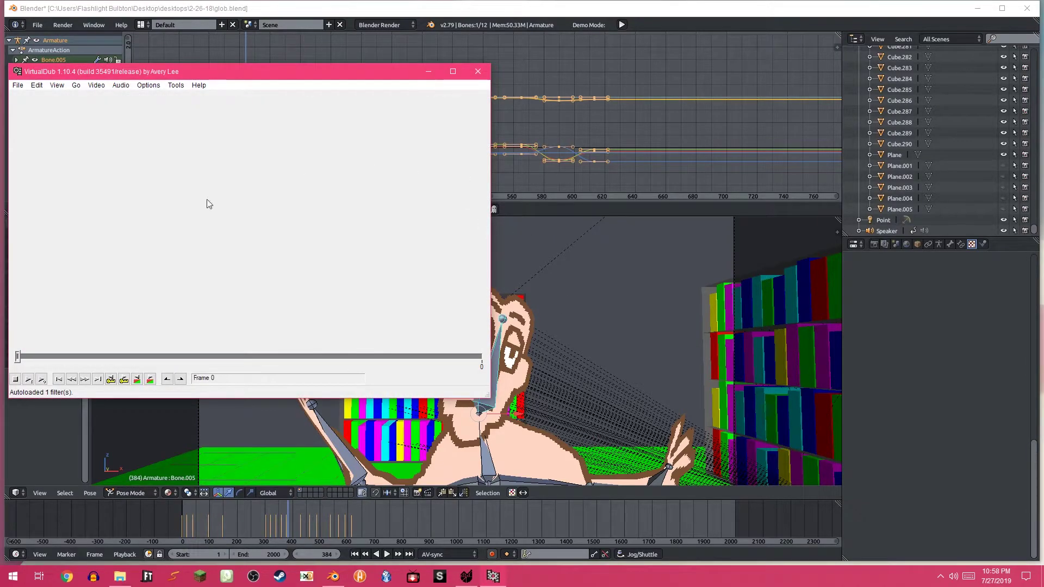
left_click_drag(222, 76, 525, 161)
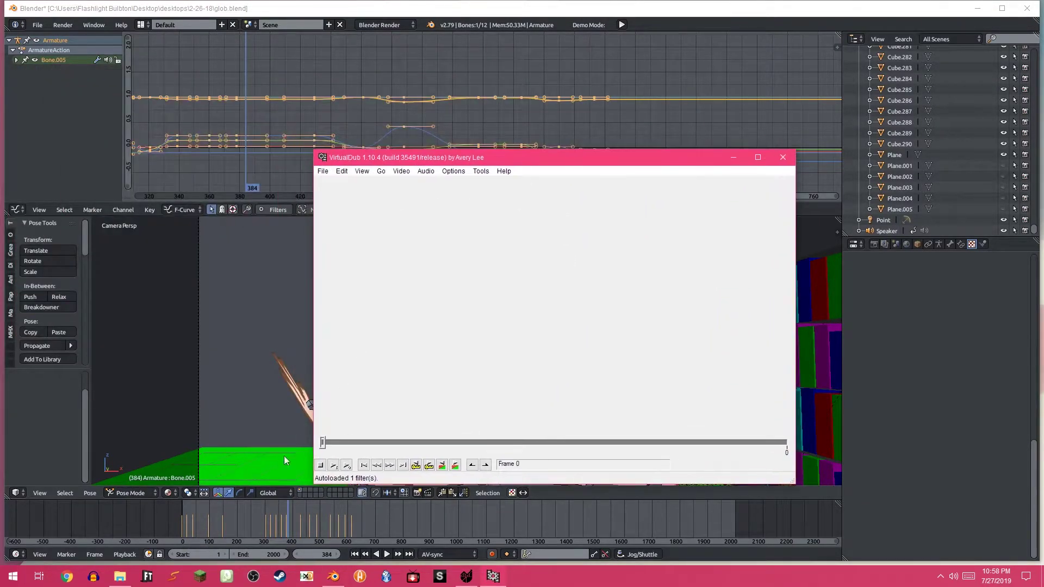
Step: Switch to File Explorer and play bloob.avi from the AVISynth VHS Effect v13.3.3 folder
left_click(120, 576)
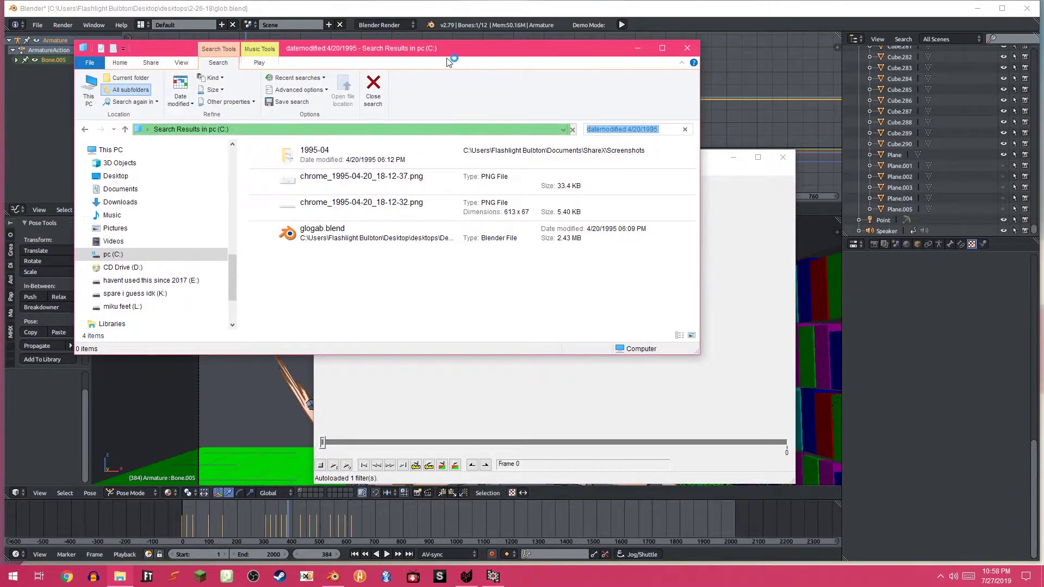
left_click_drag(449, 50, 1043, 204)
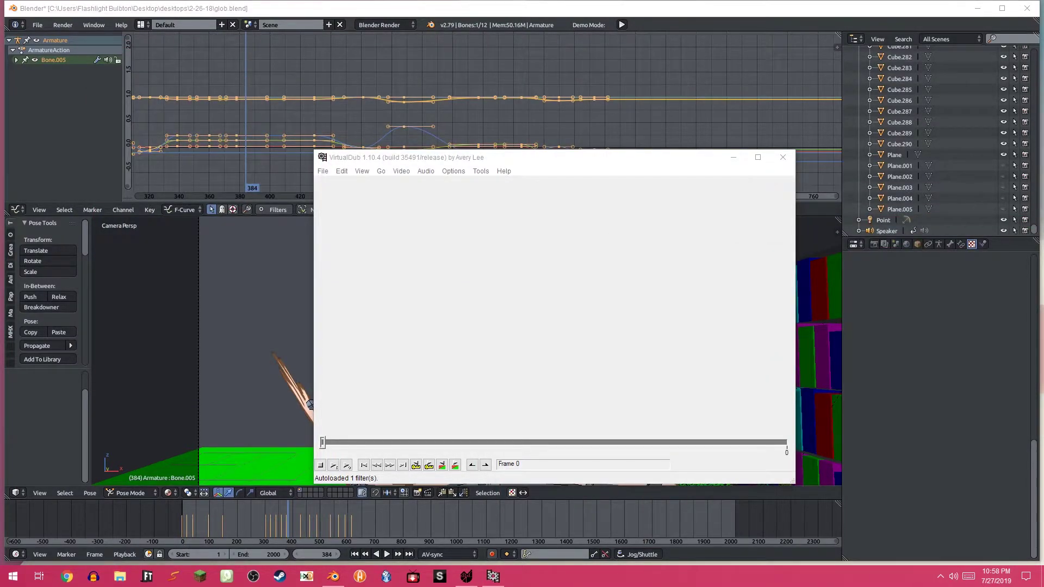
left_click_drag(1043, 6, 605, 0)
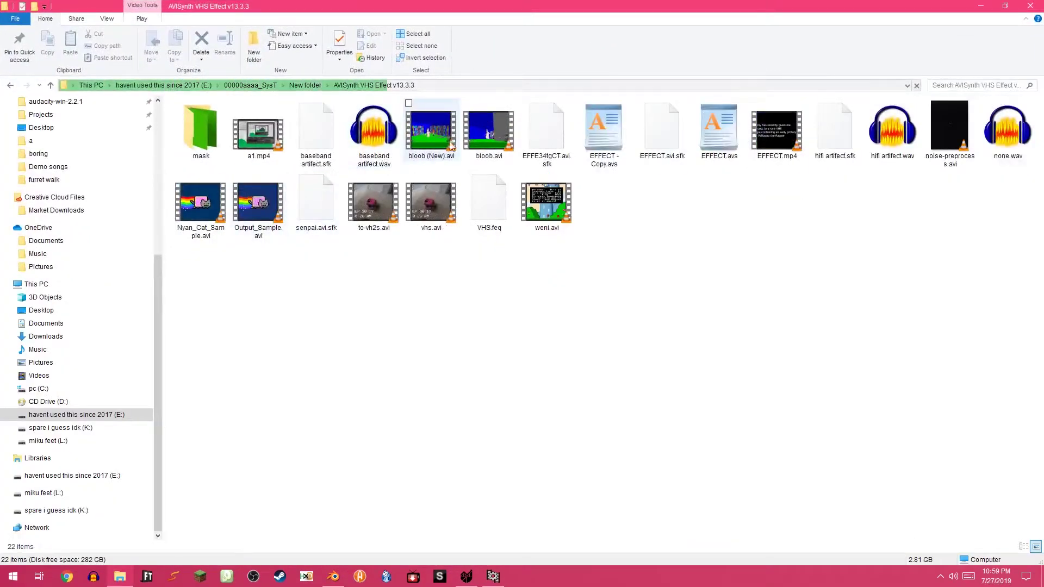
left_click(471, 137)
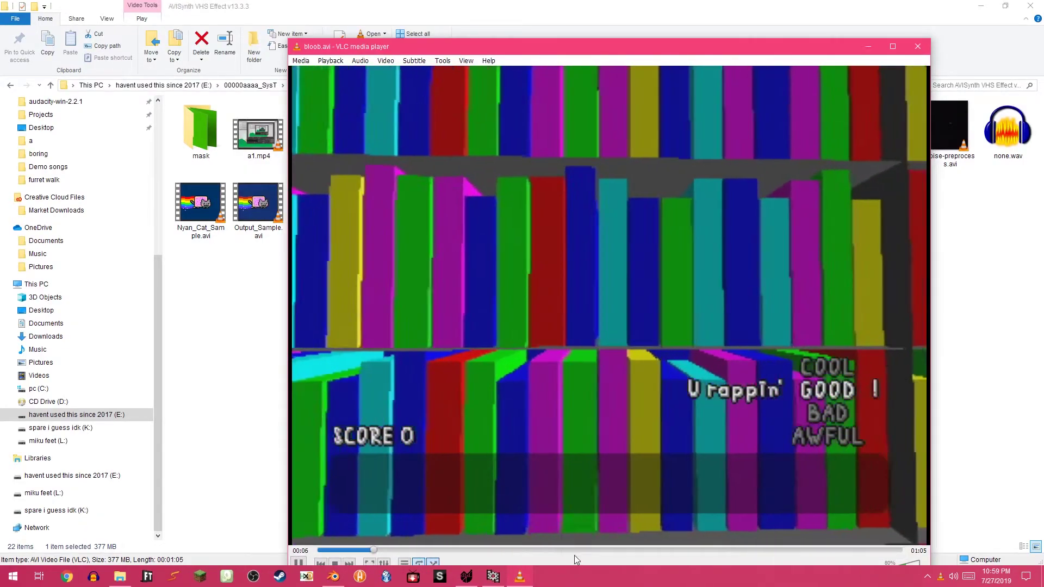
Step: Skim through bloob.avi, and play bloob (New).avi in an enlarged player window, skipping ahead before closing it
left_click(578, 549)
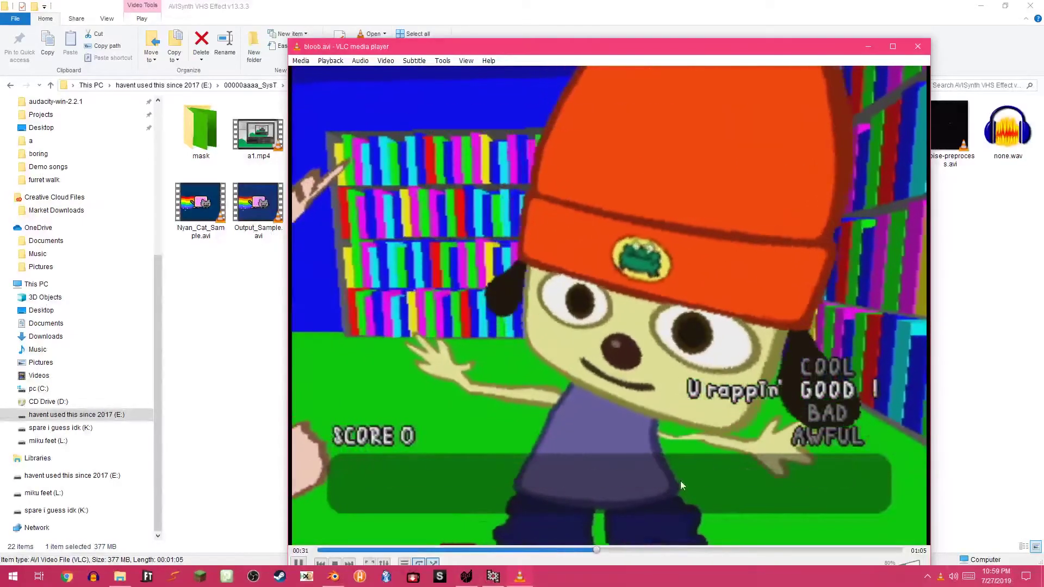
left_click(684, 549)
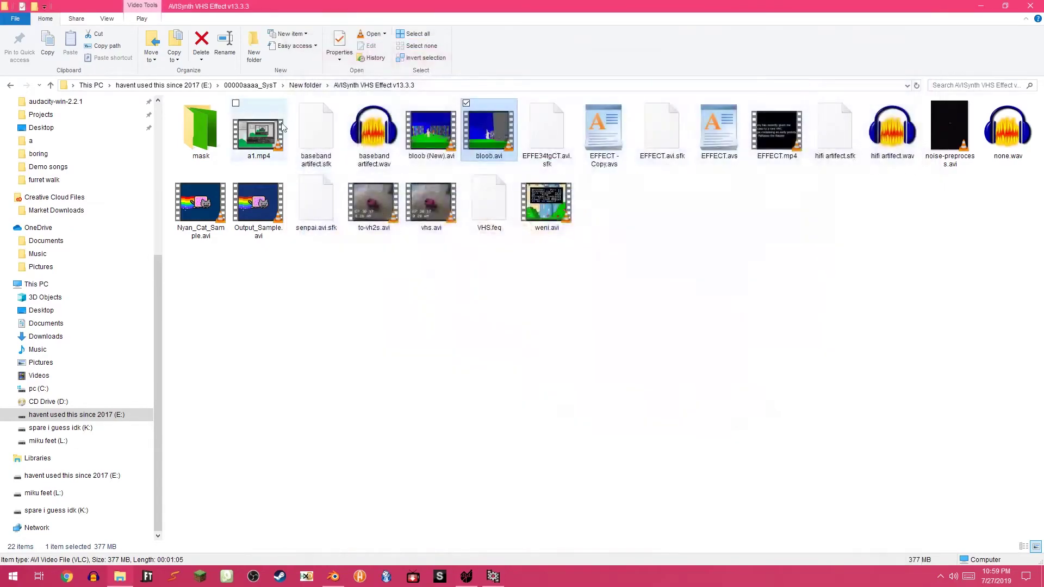
double_click(432, 130)
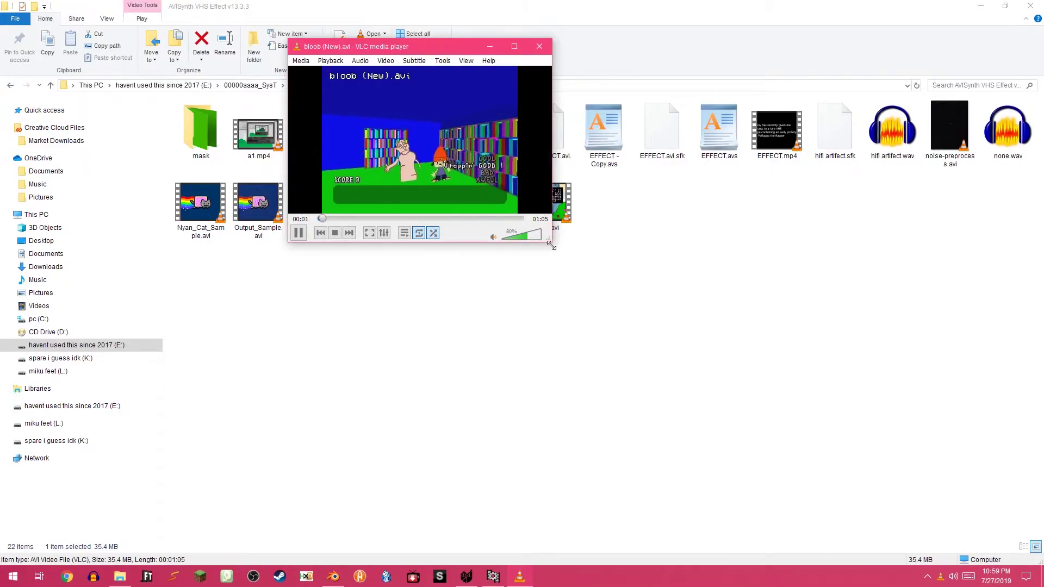
left_click_drag(550, 245, 854, 490)
left_click(584, 468)
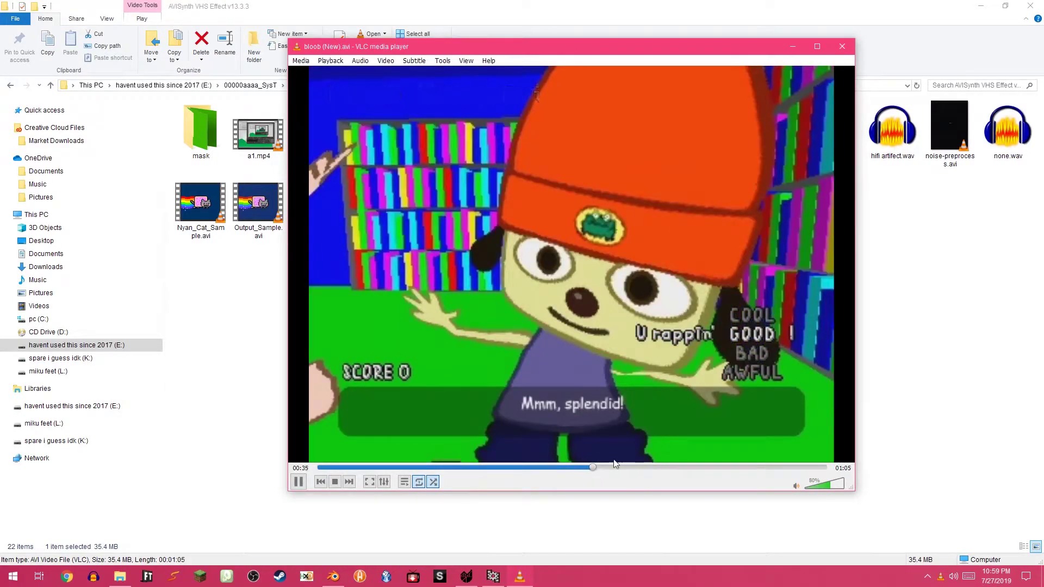
left_click_drag(641, 469, 719, 468)
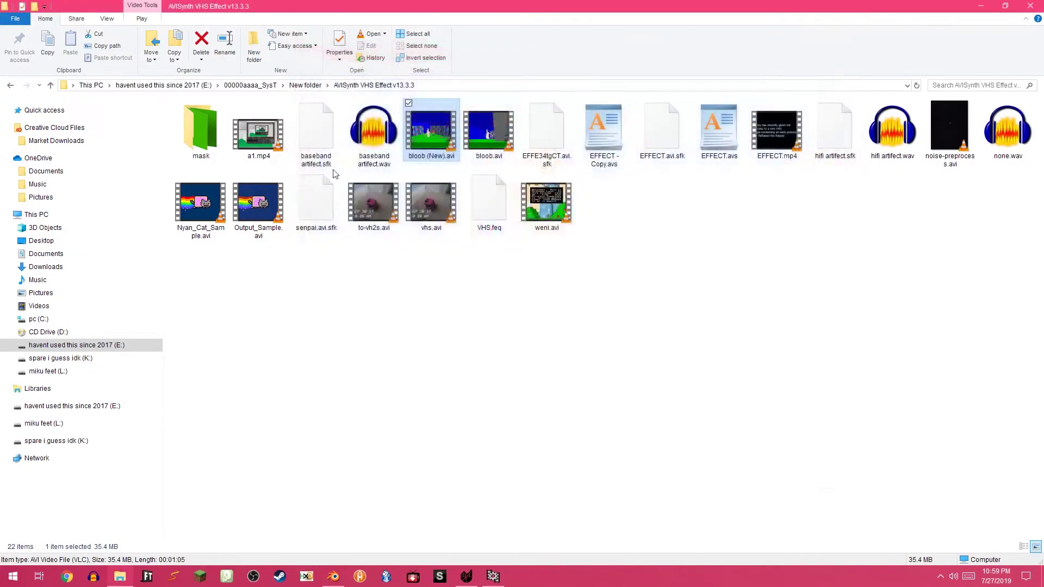
left_click(842, 46)
Step: Edit EFFECT.avs with Notepad++ so the SOURCEVIDEO on line 18 reads "bloob (New).avi", and save the script
left_click(566, 211)
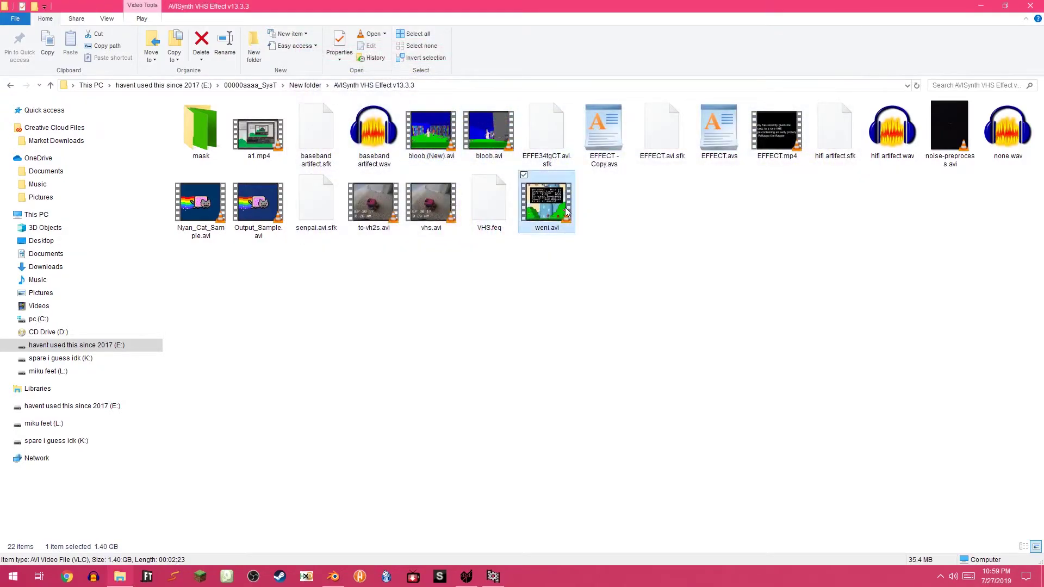
right_click(707, 146)
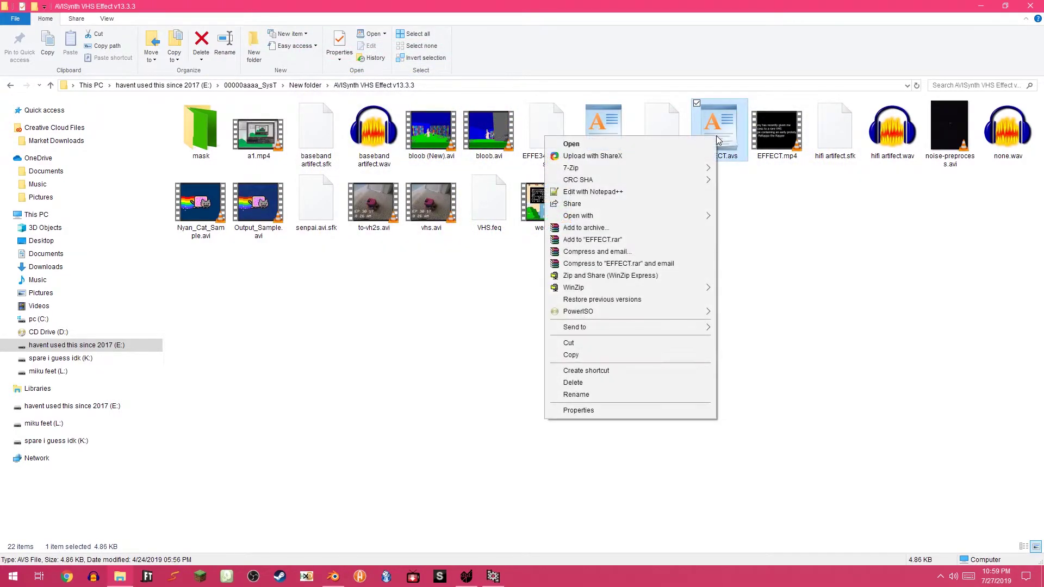
left_click(655, 193)
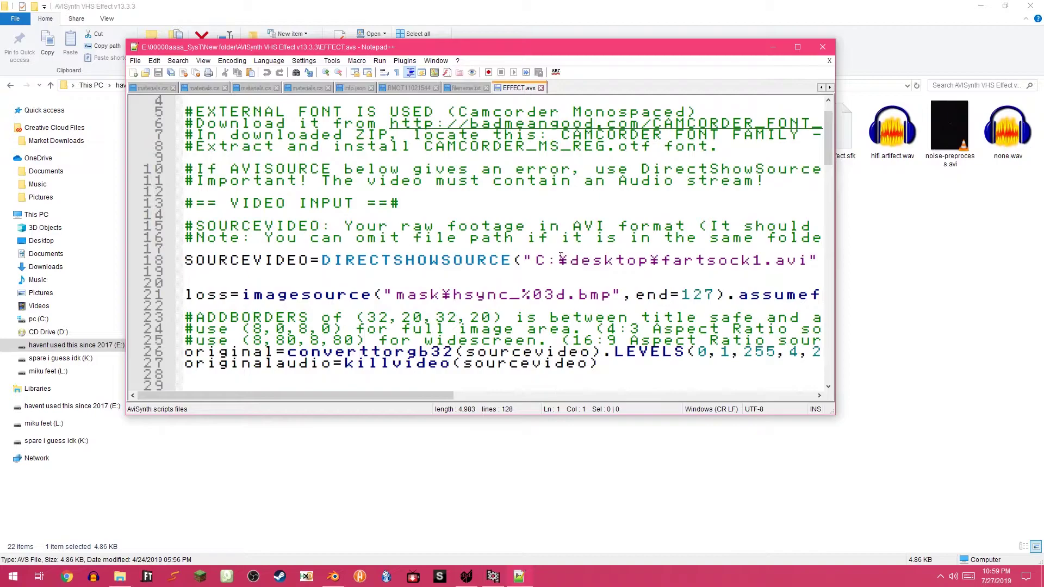
left_click_drag(531, 261, 761, 266)
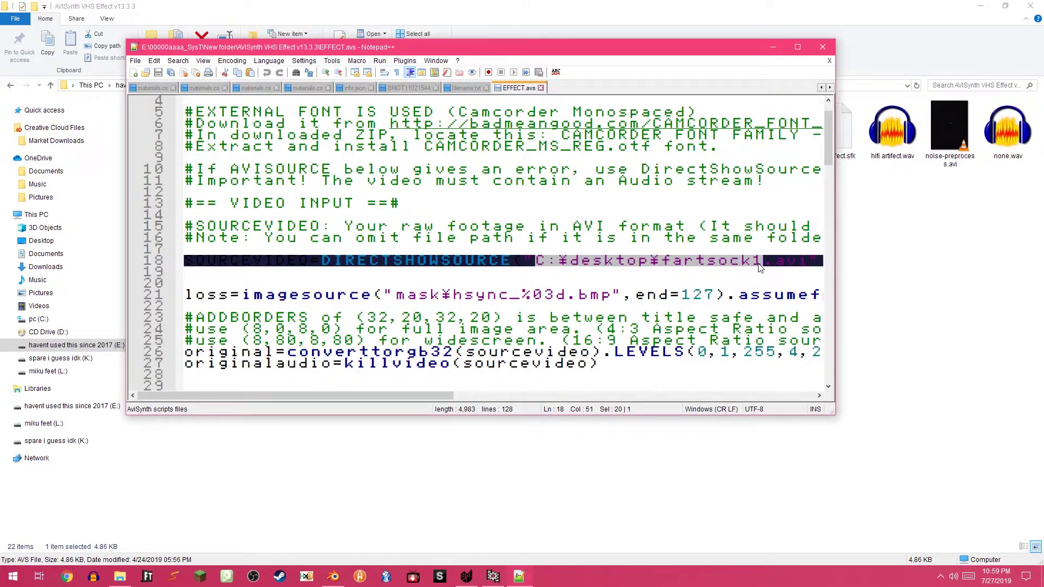
type("bloob")
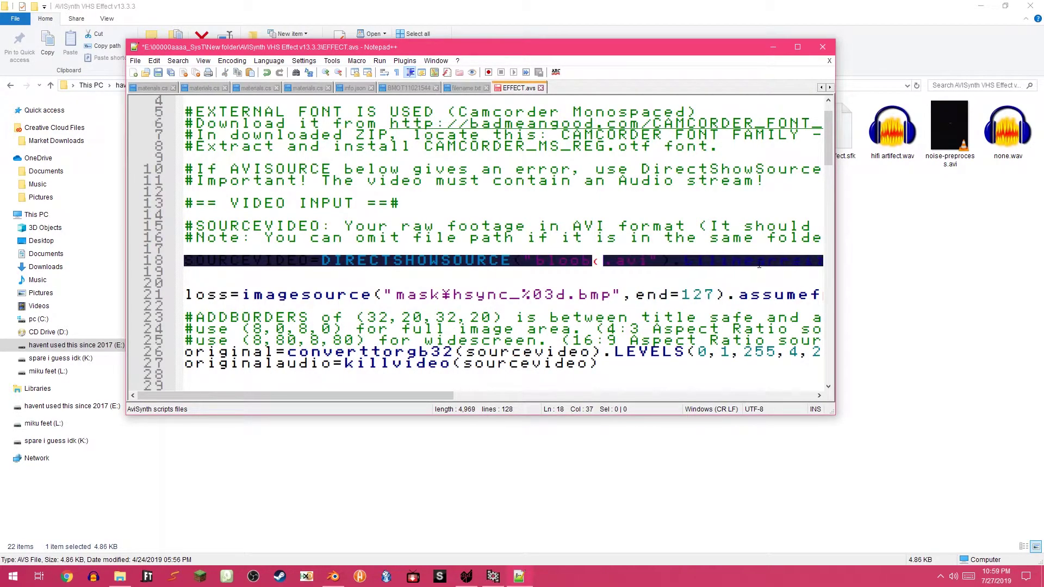
type(" (new)")
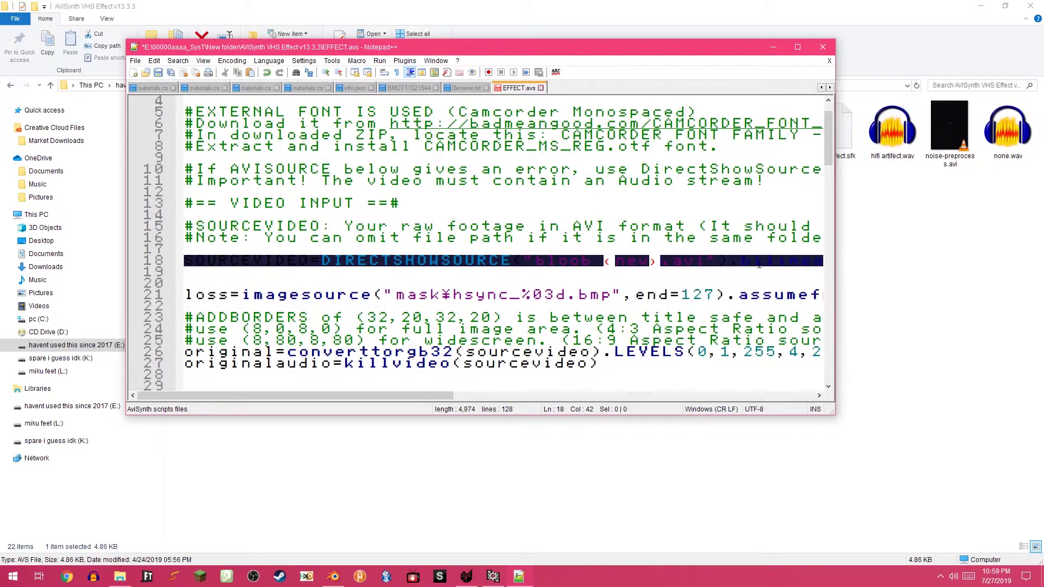
left_click_drag(627, 256, 619, 257)
type("N")
Step: Load EFFECT.avs into VirtualDub, preview the VHS effect, skip to a later part of the video, and dismiss the VirtualDub window
left_click_drag(719, 126, 569, 320)
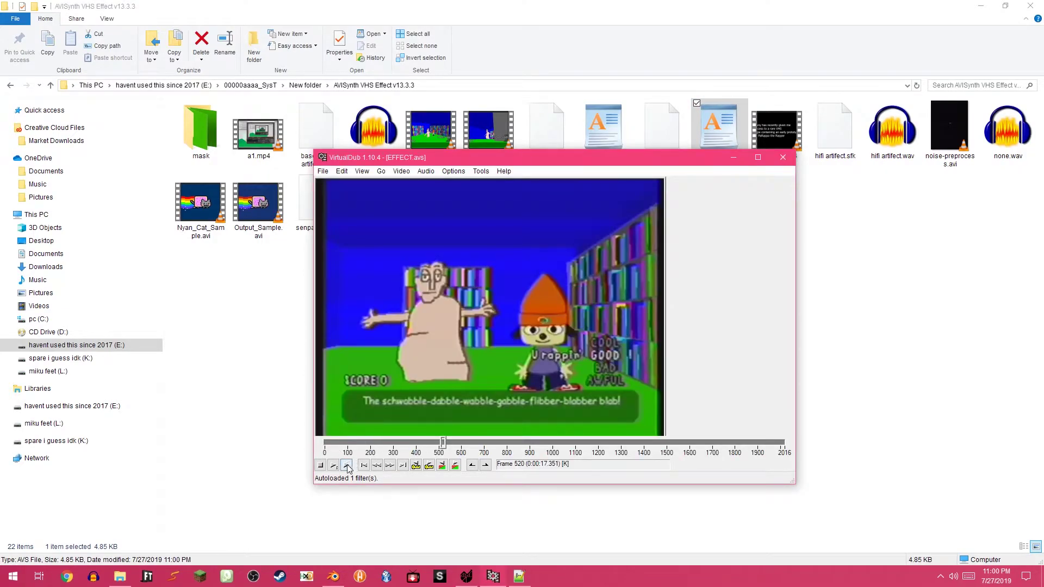
left_click(331, 466)
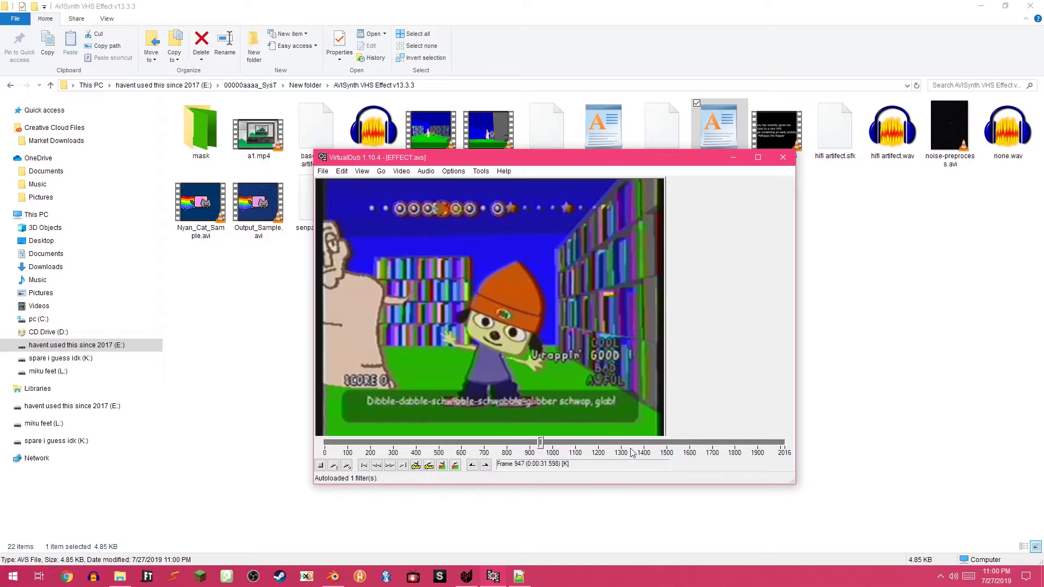
left_click(633, 452)
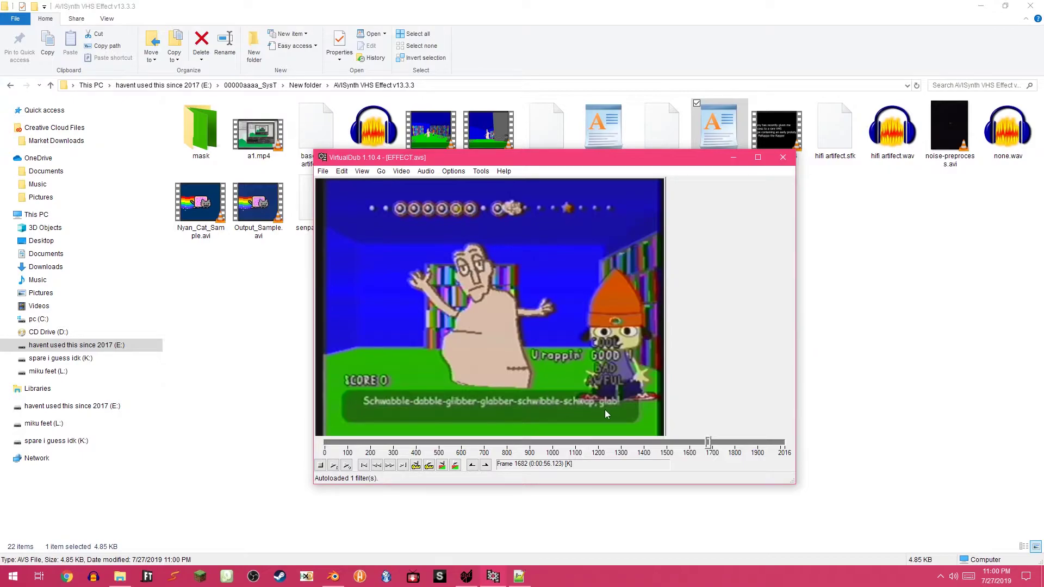
key("alt+F4")
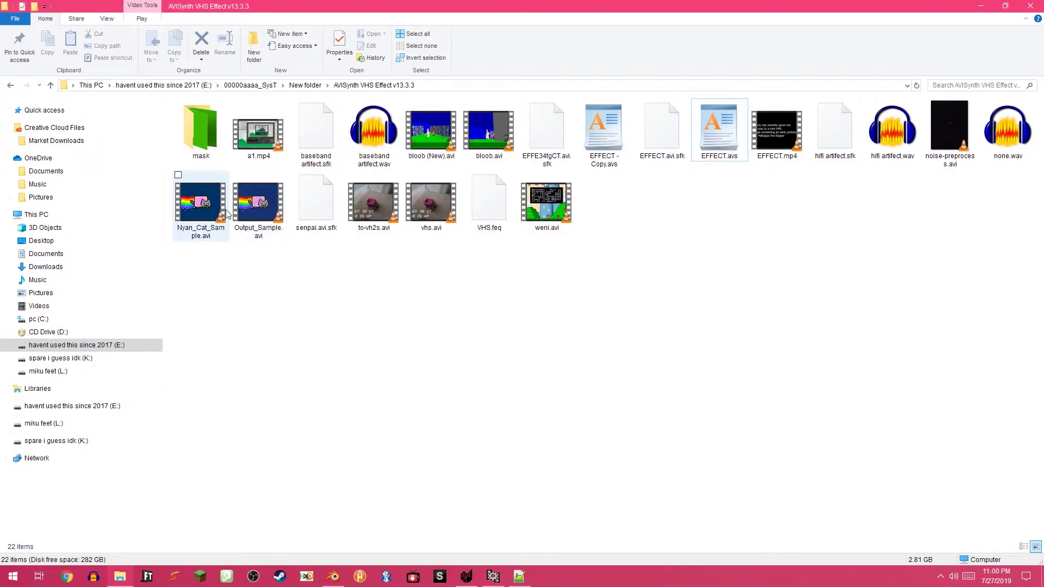
Step: Play Output_Sample.avi, skip to about 14 seconds, move the player window aside, and switch to Blender
double_click(225, 214)
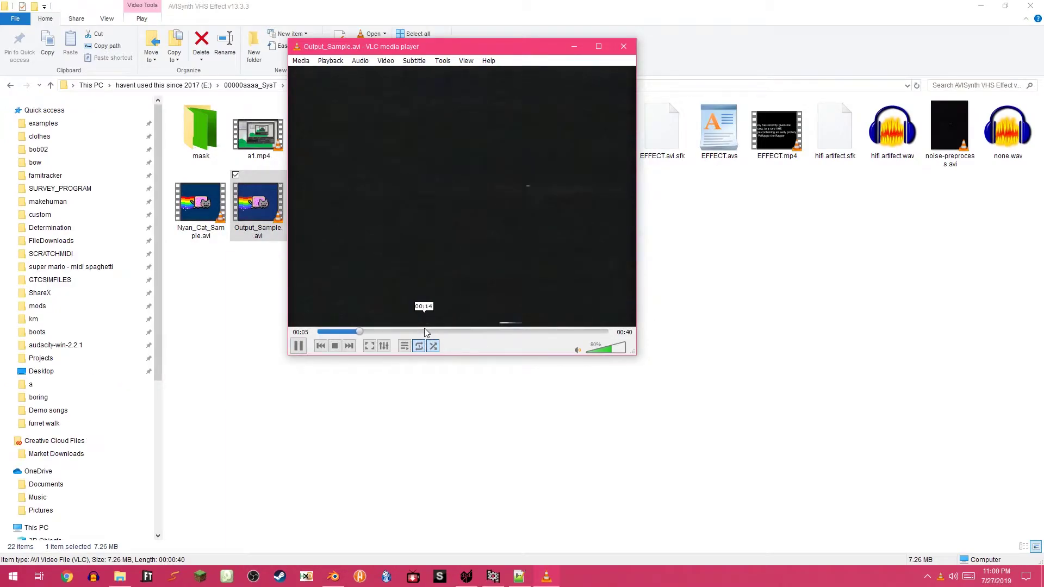
left_click(424, 331)
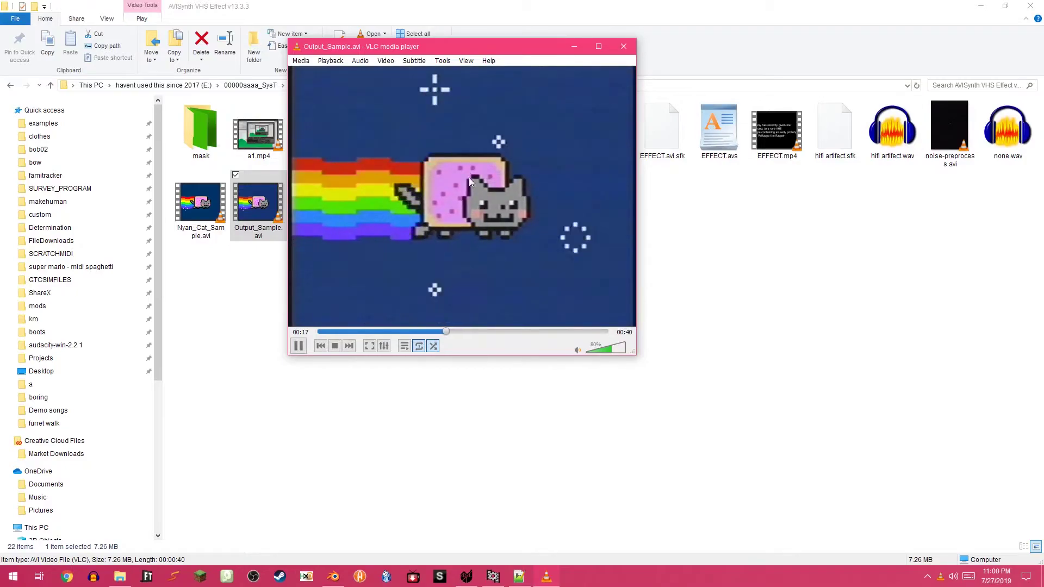
left_click_drag(470, 49, 667, 125)
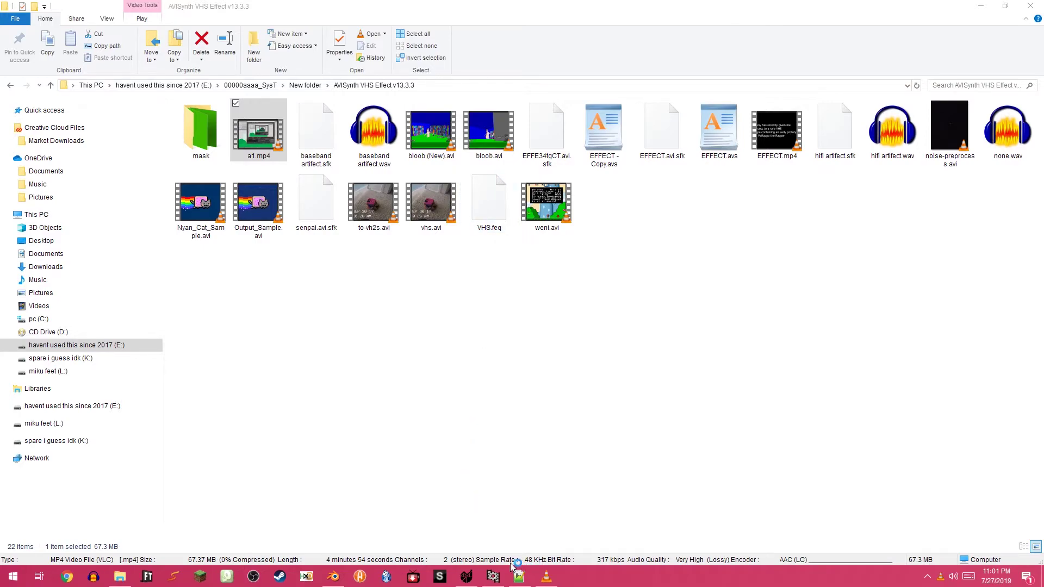
left_click(333, 577)
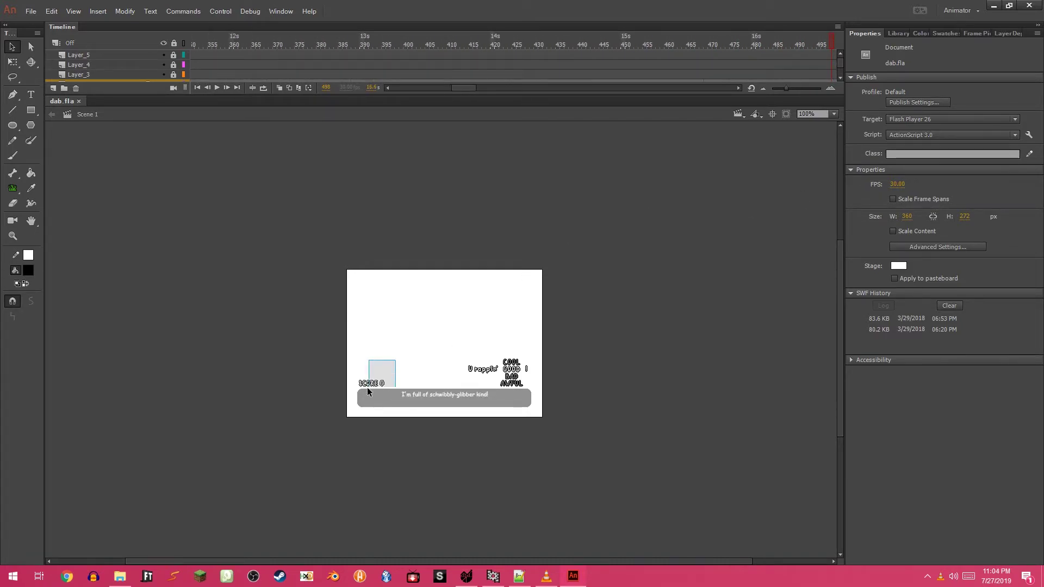
Step: Scrub back and forth through the dab.fla timeline in Adobe Animate to examine the subtitle and button-row overlay
left_click_drag(471, 88, 483, 88)
left_click_drag(522, 45, 934, 72)
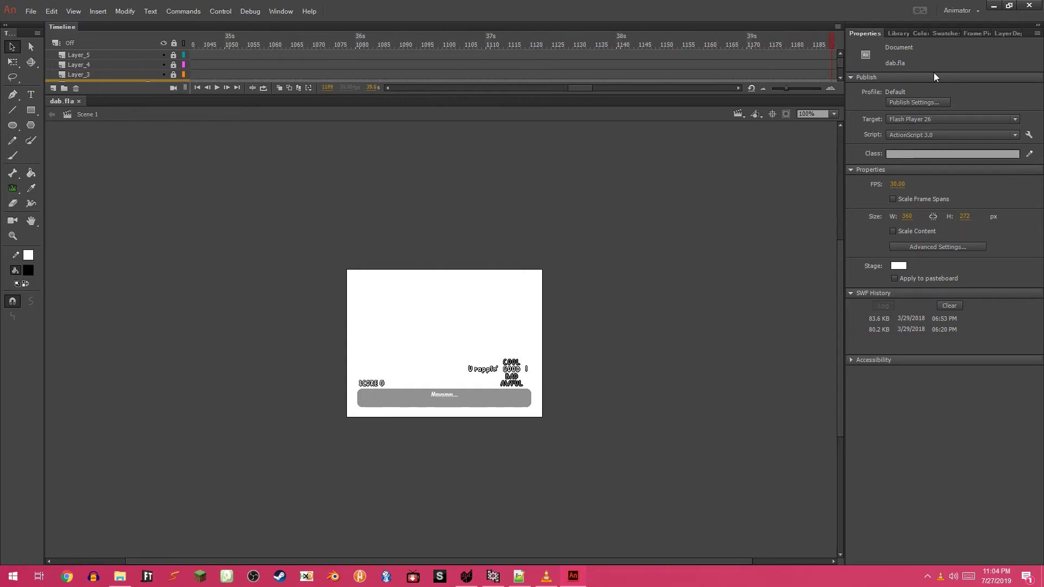
left_click_drag(934, 73, 125, 97)
left_click(551, 88)
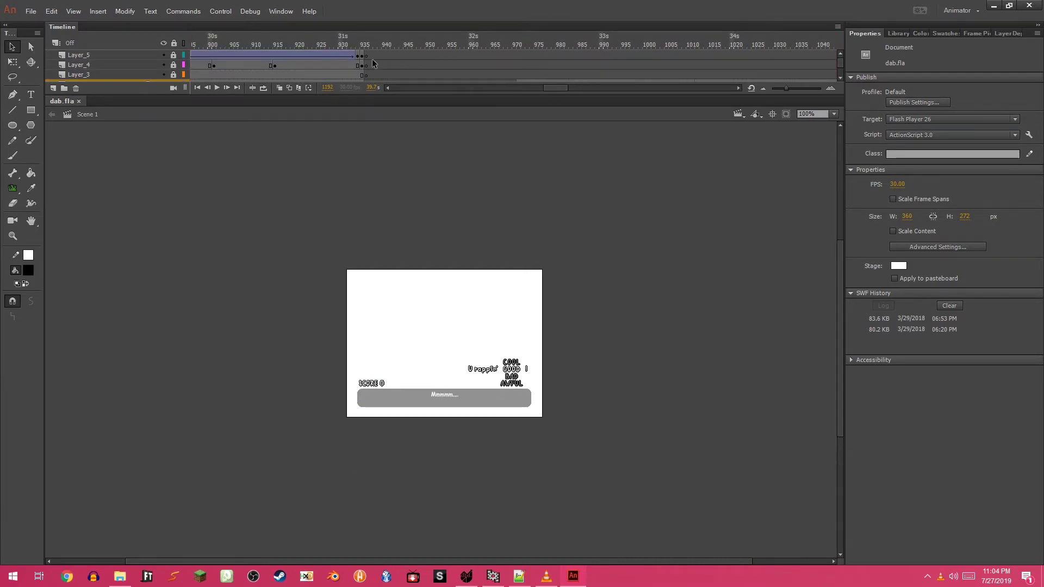
left_click_drag(367, 62, 316, 75)
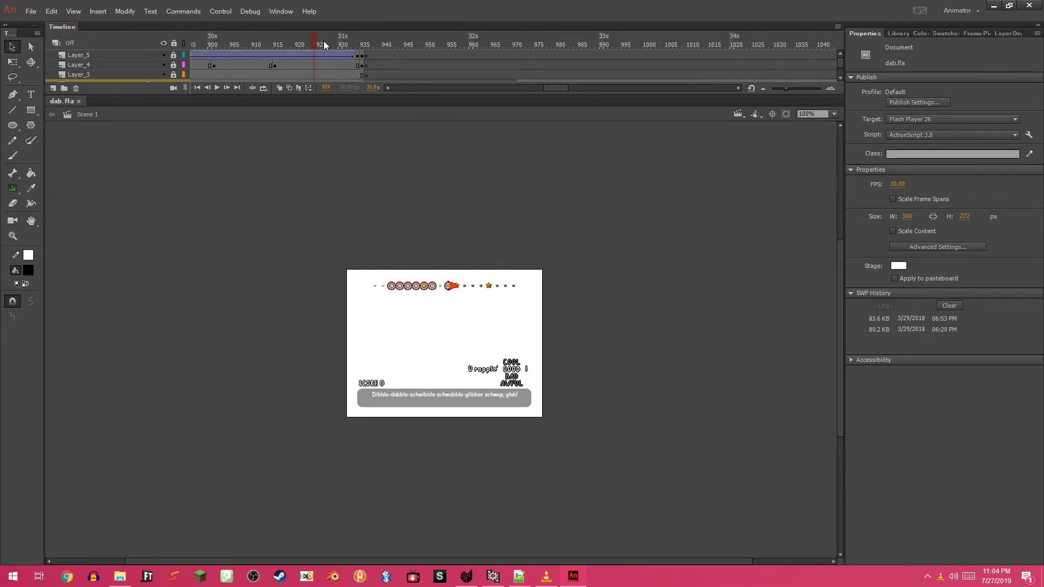
mouse_move(317, 45)
left_mouse_down()
mouse_move(122, 67)
mouse_move(299, 50)
left_mouse_up()
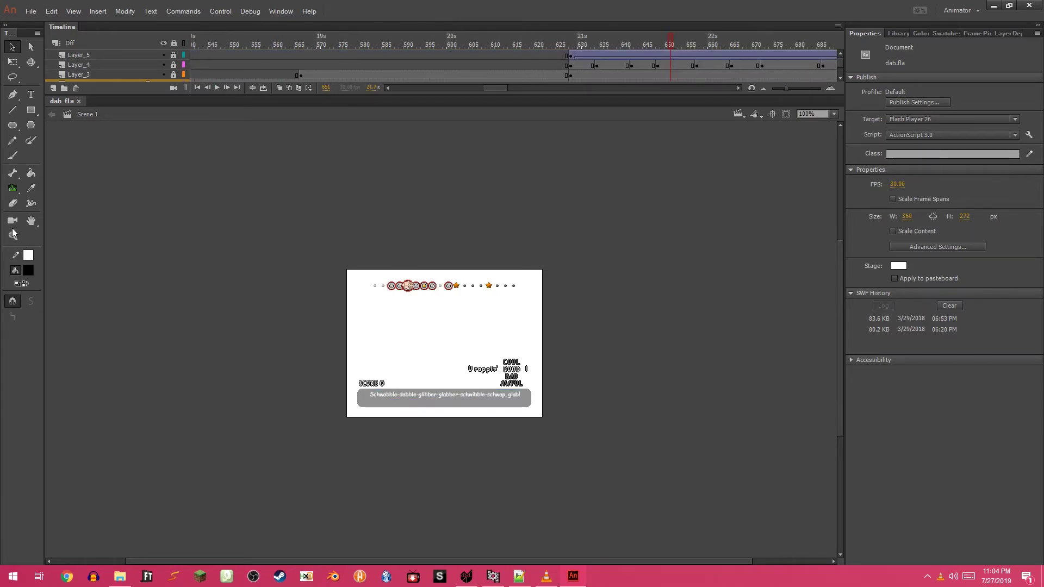
Step: Examine the face icon in the overlay's button row at 1600% magnification
left_click(13, 234)
left_click(422, 294)
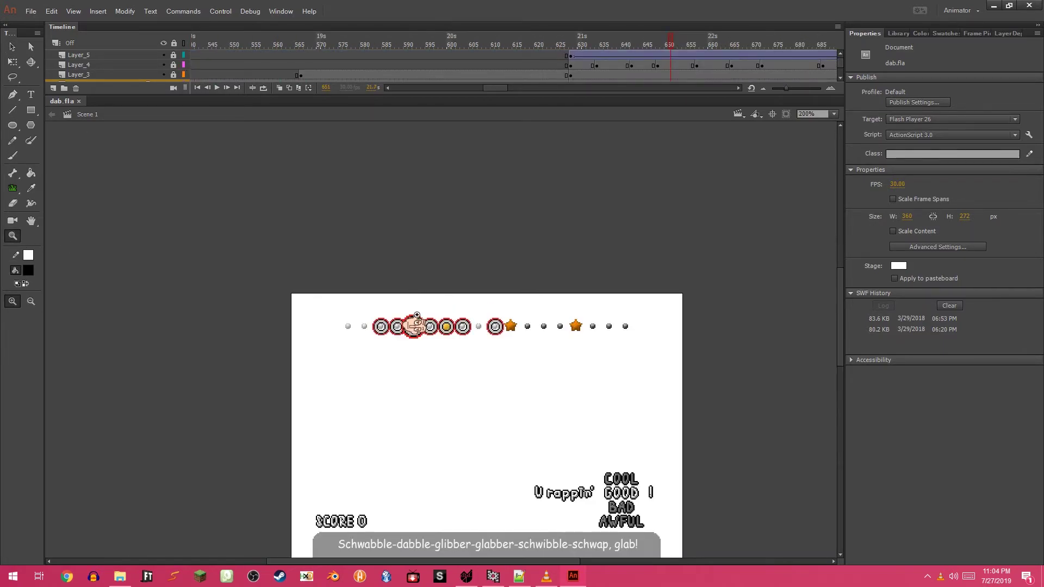
left_click(417, 323)
left_click(430, 344)
left_click(440, 352)
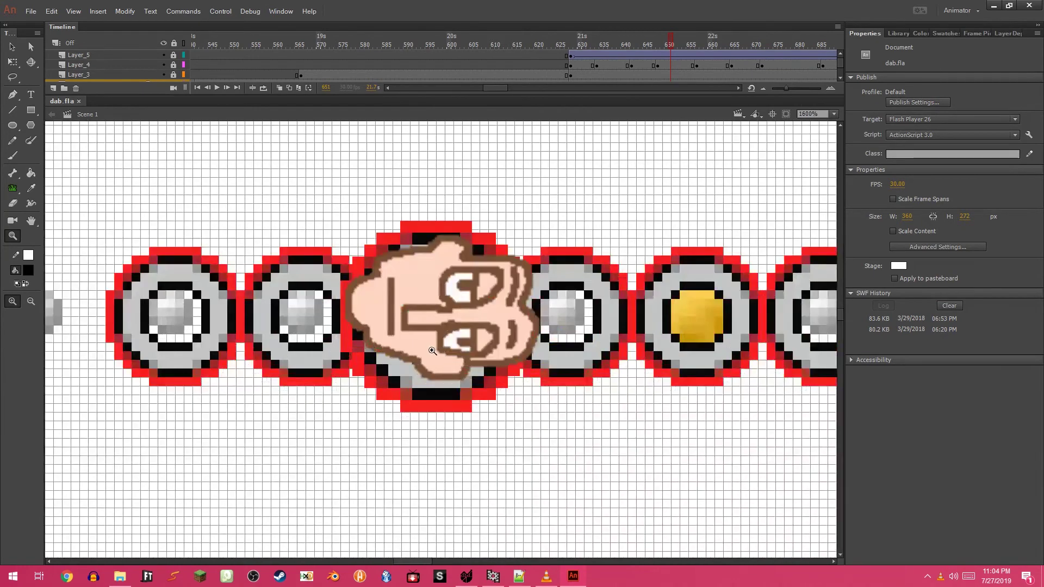
Step: Move the playhead to frame 734 and examine the subtitle text up close at 1600%
left_click_drag(706, 65, 792, 55)
left_click(834, 115)
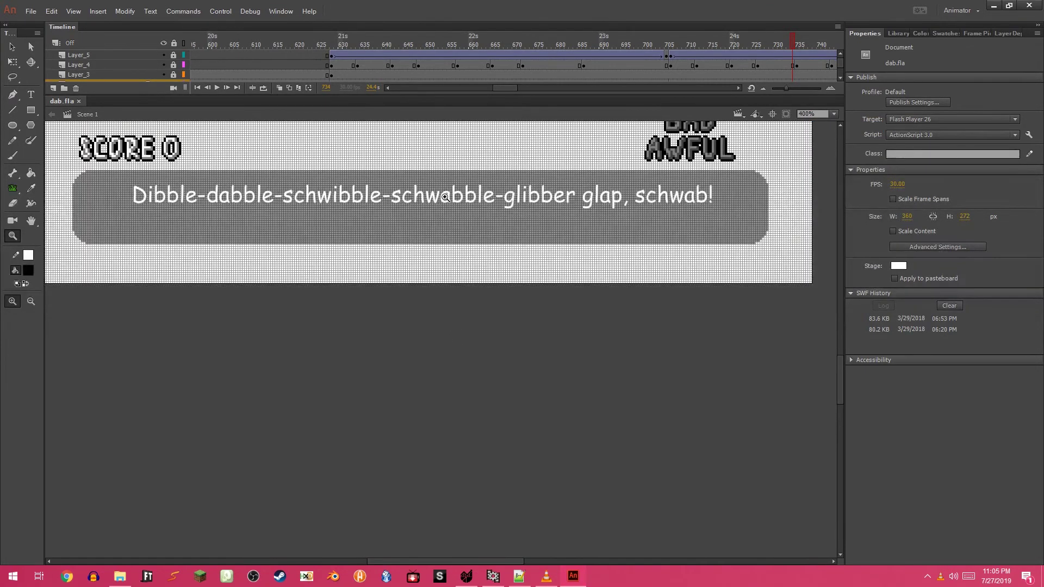
left_click(446, 198)
left_click(463, 334)
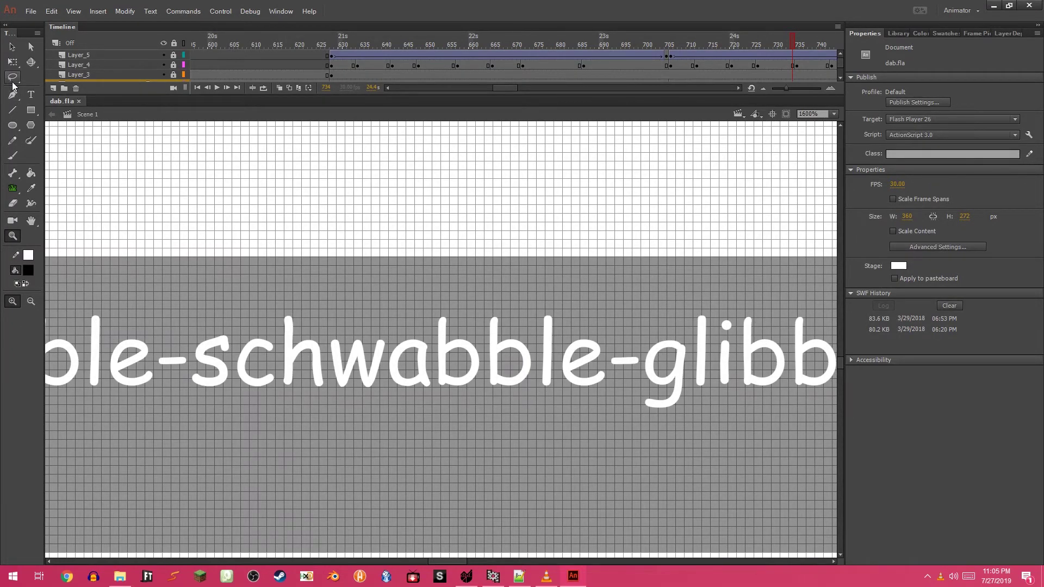
Step: Inspect the font properties of the subtitle text using the Free Transform tool, and deselect it
left_click(12, 61)
left_click(305, 345)
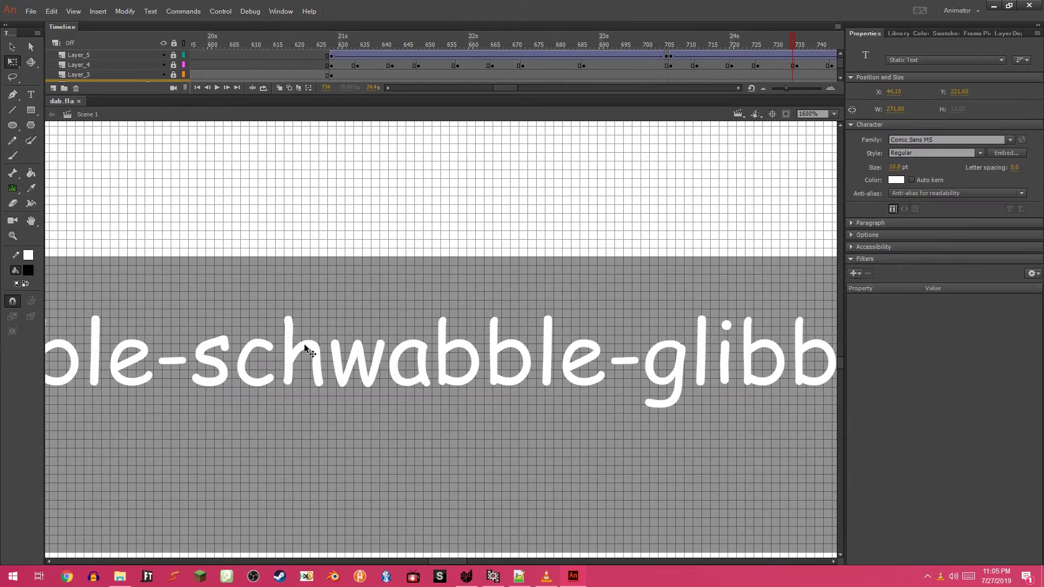
left_click(667, 222)
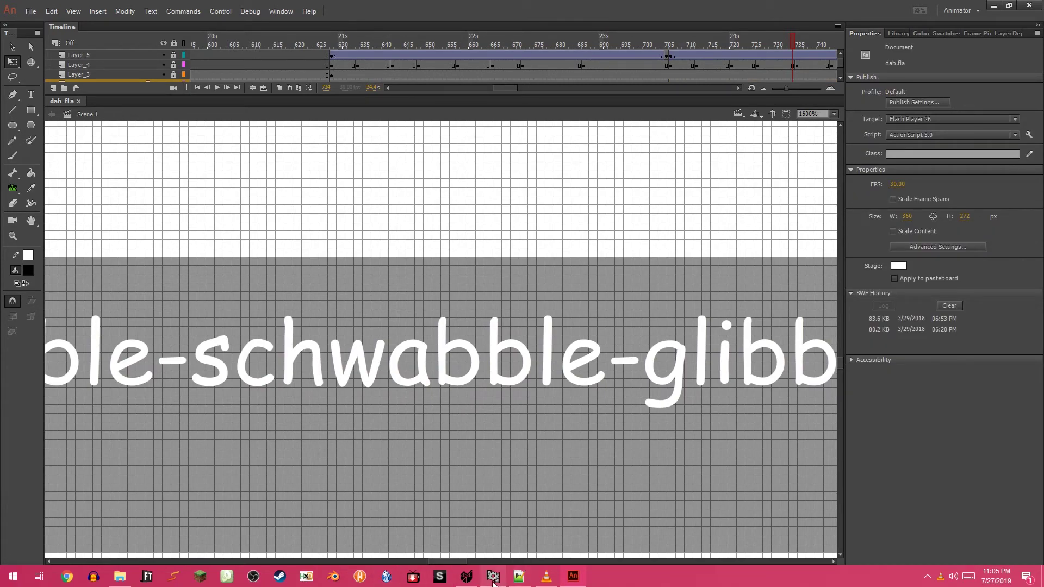